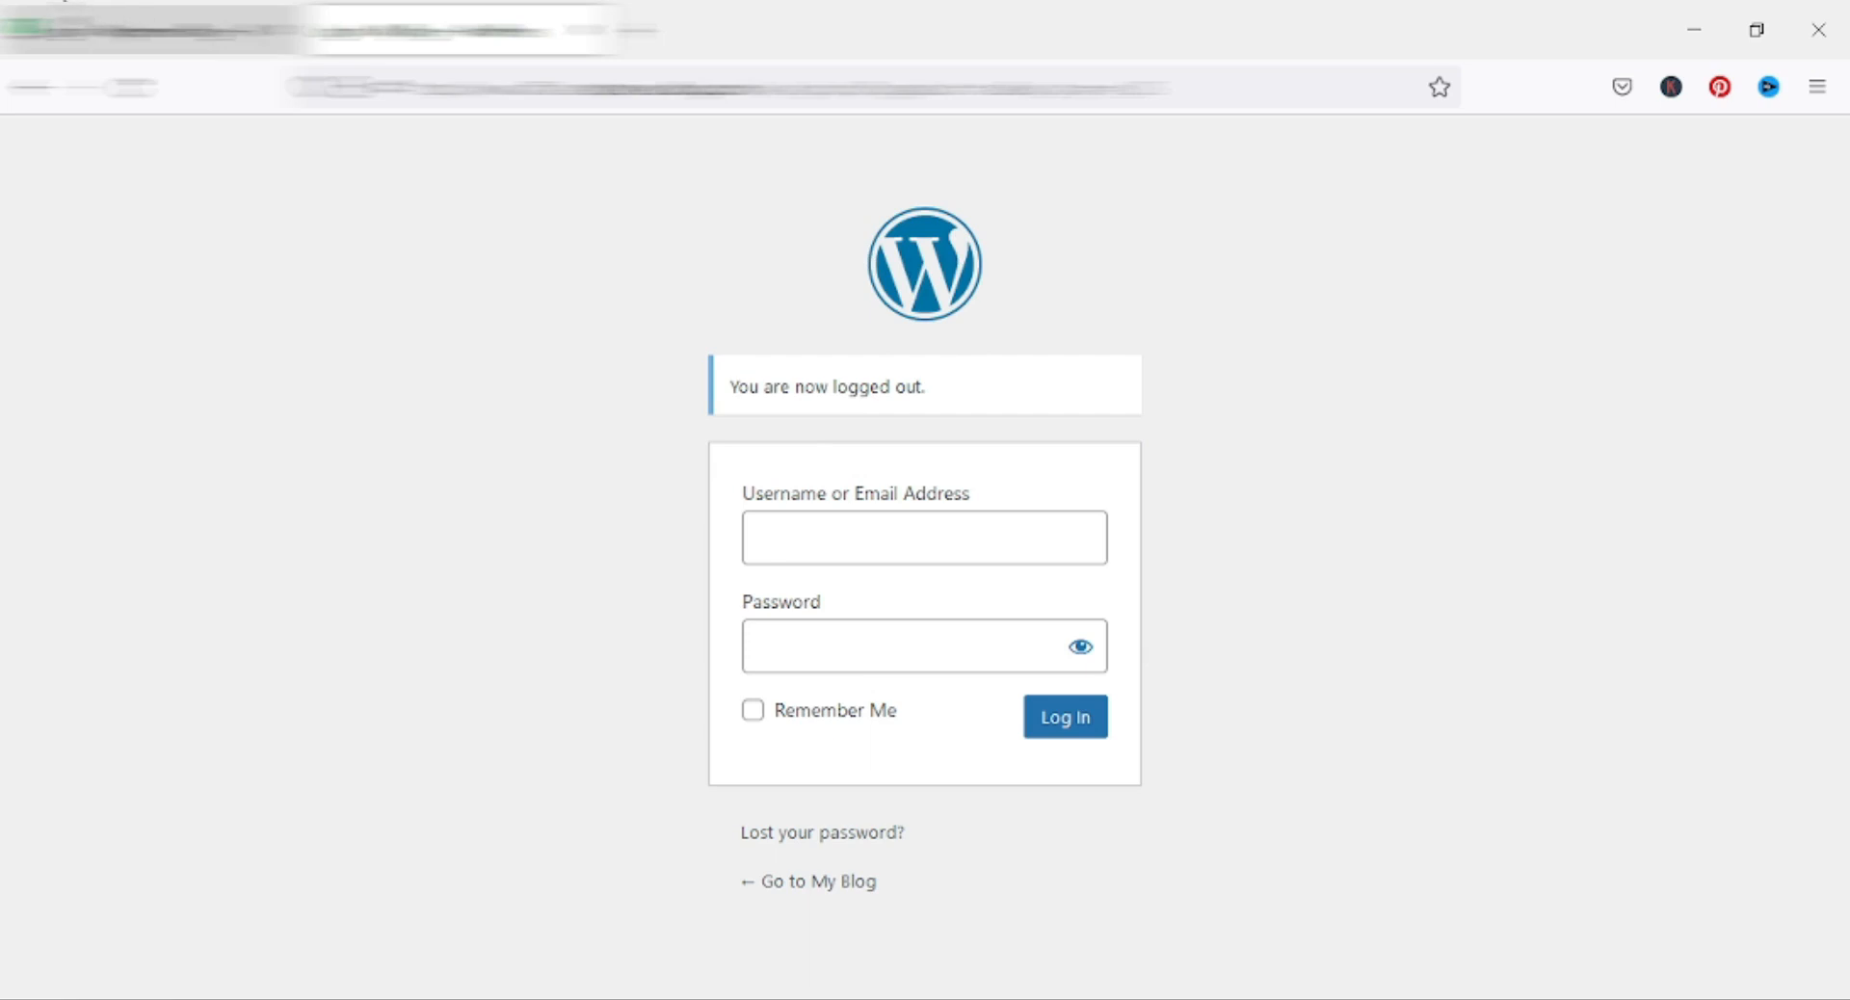
Step: Log in to the site showing the default WordPress logo by entering the account's username and password
{"action": "left_click", "coordinate": [77, 25]}
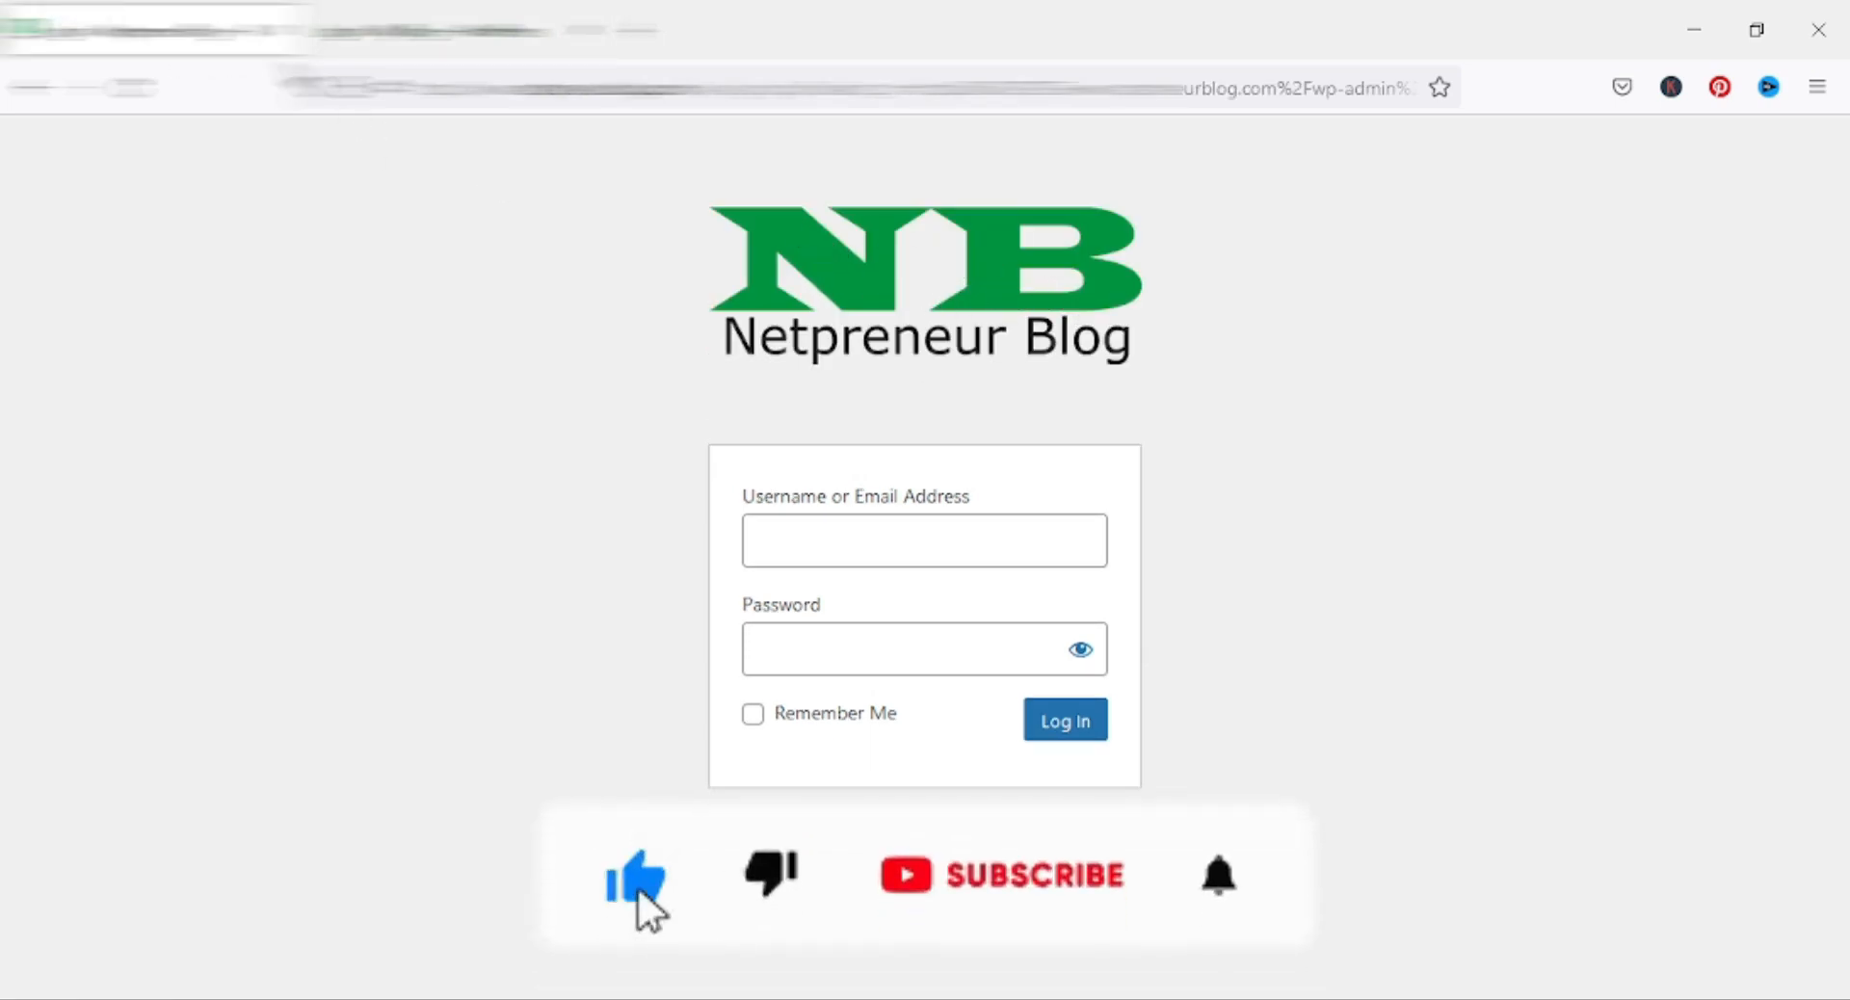
{"action": "left_click", "coordinate": [342, 30]}
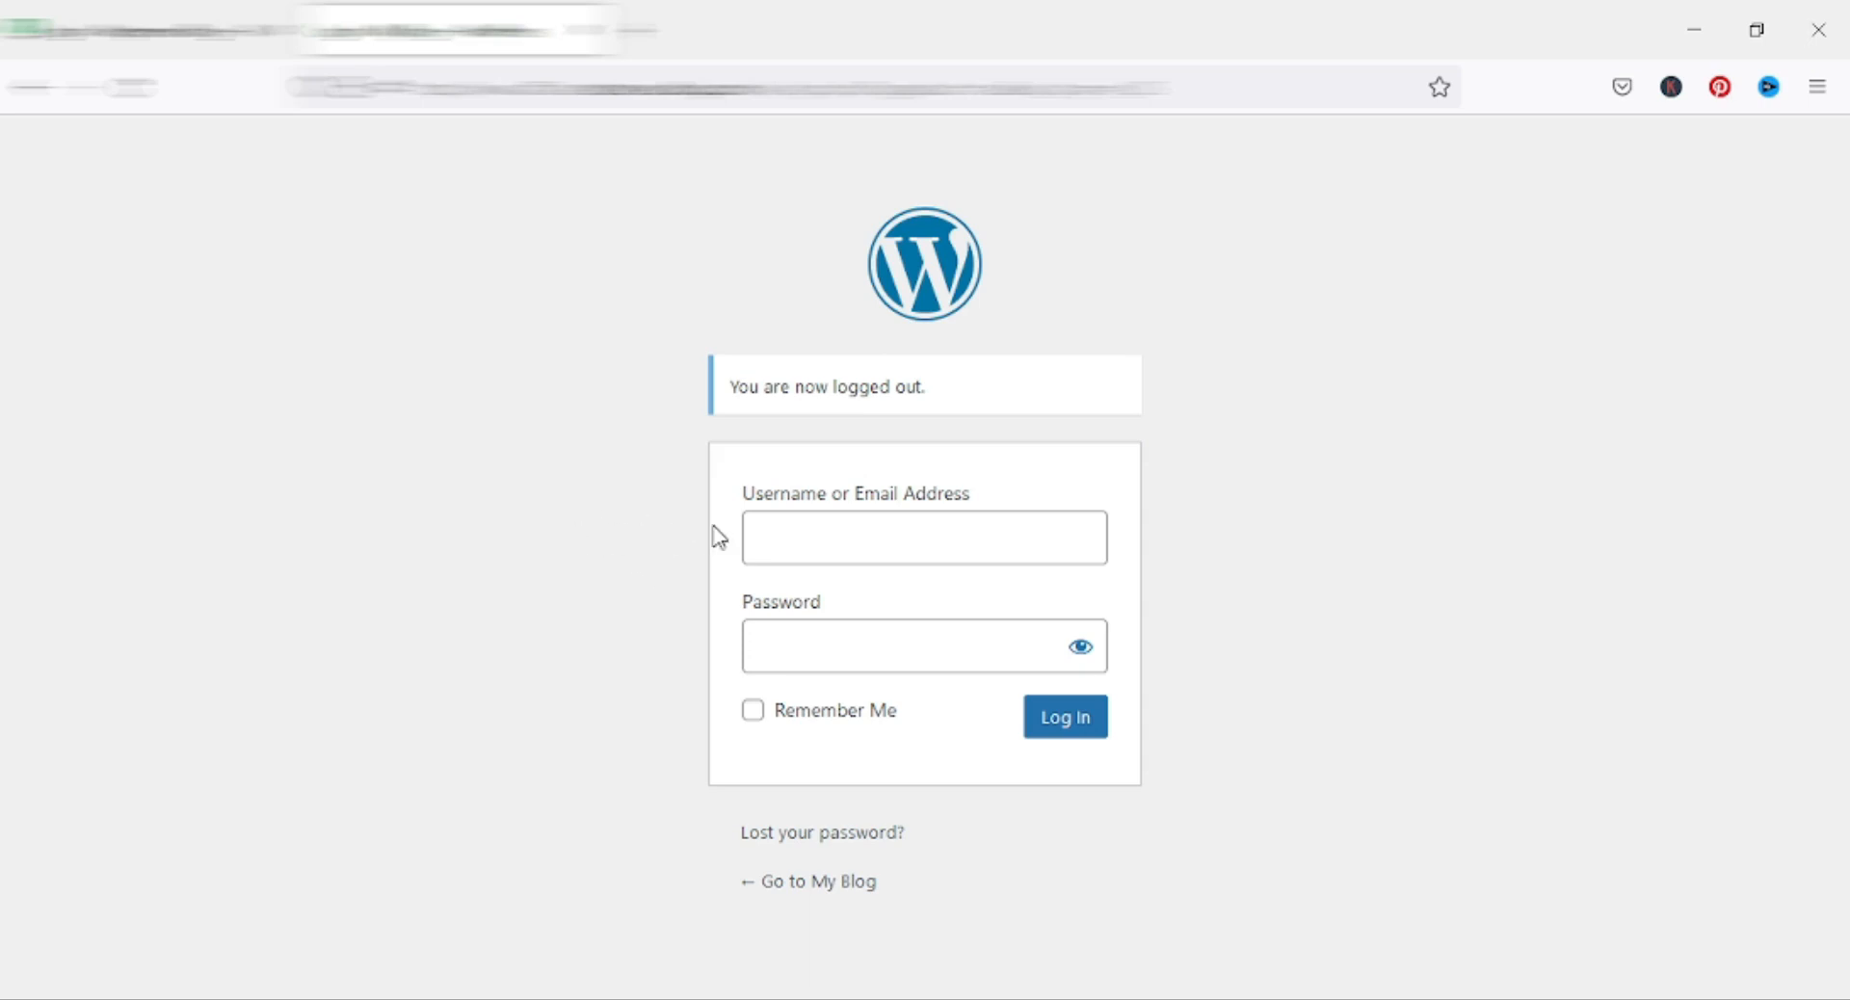
{"action": "left_click", "coordinate": [811, 525]}
{"action": "type", "text": "Raph"}
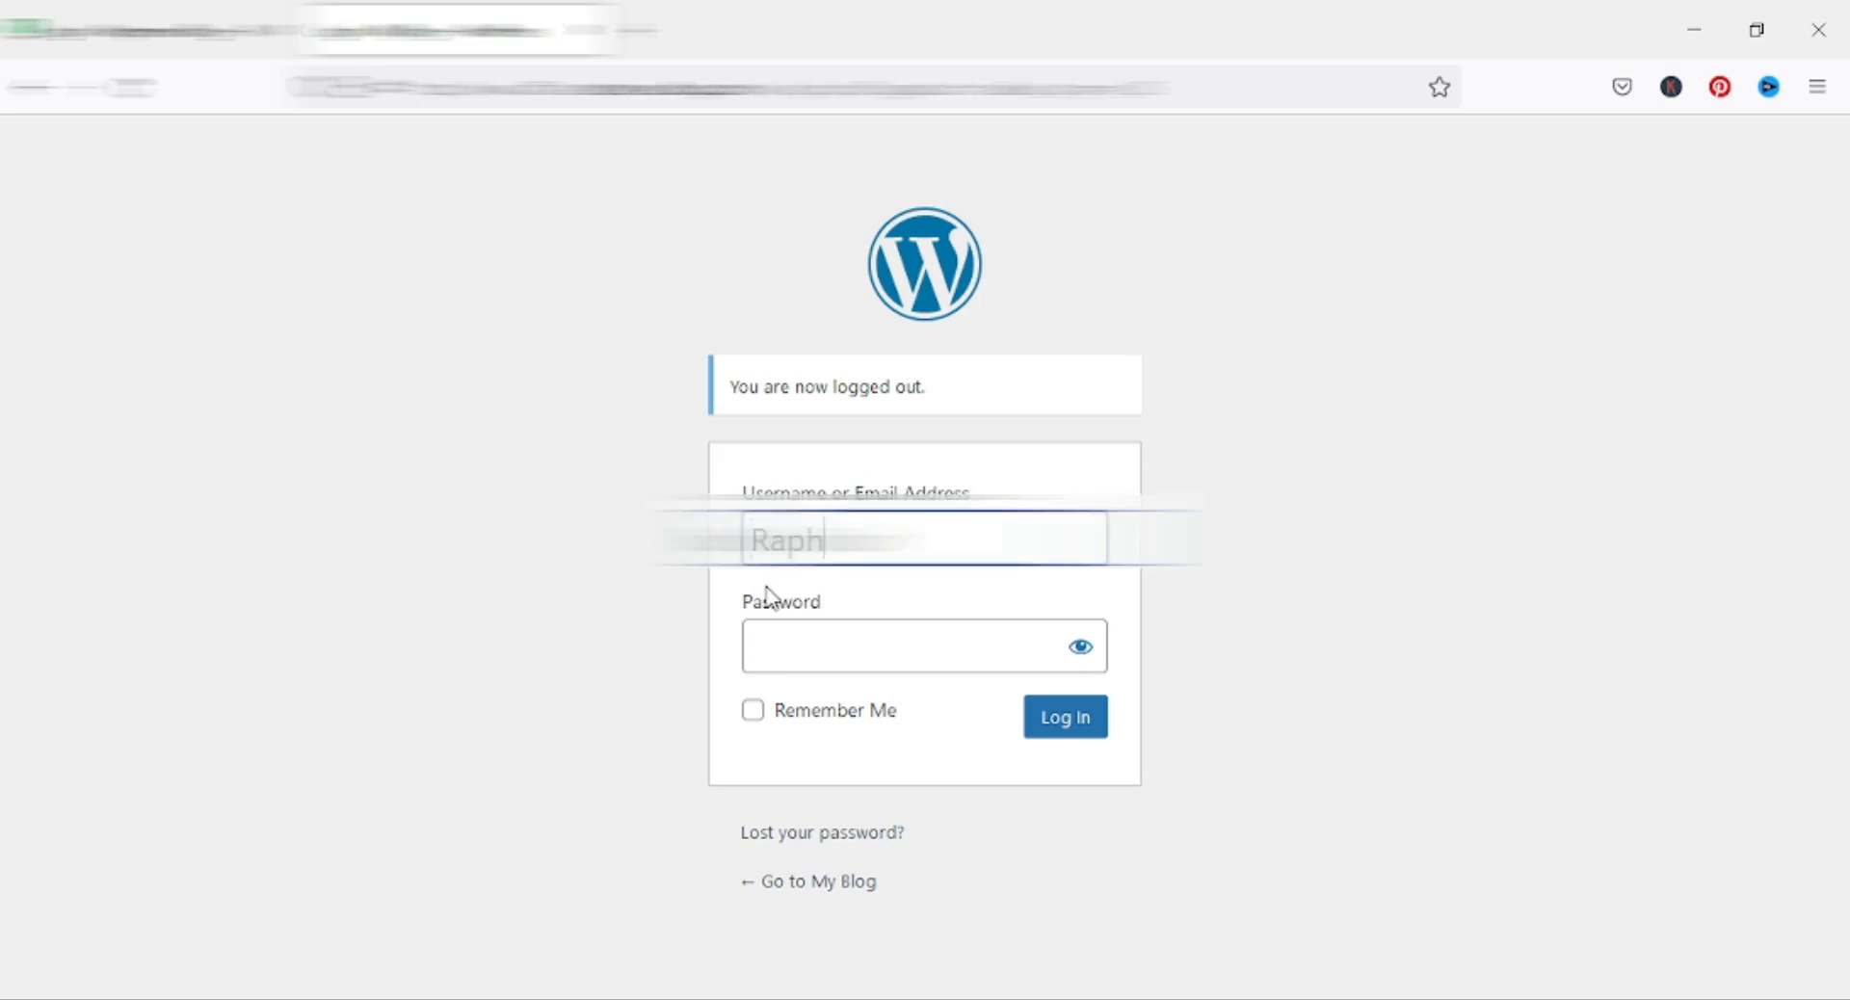
{"action": "left_click", "coordinate": [793, 640]}
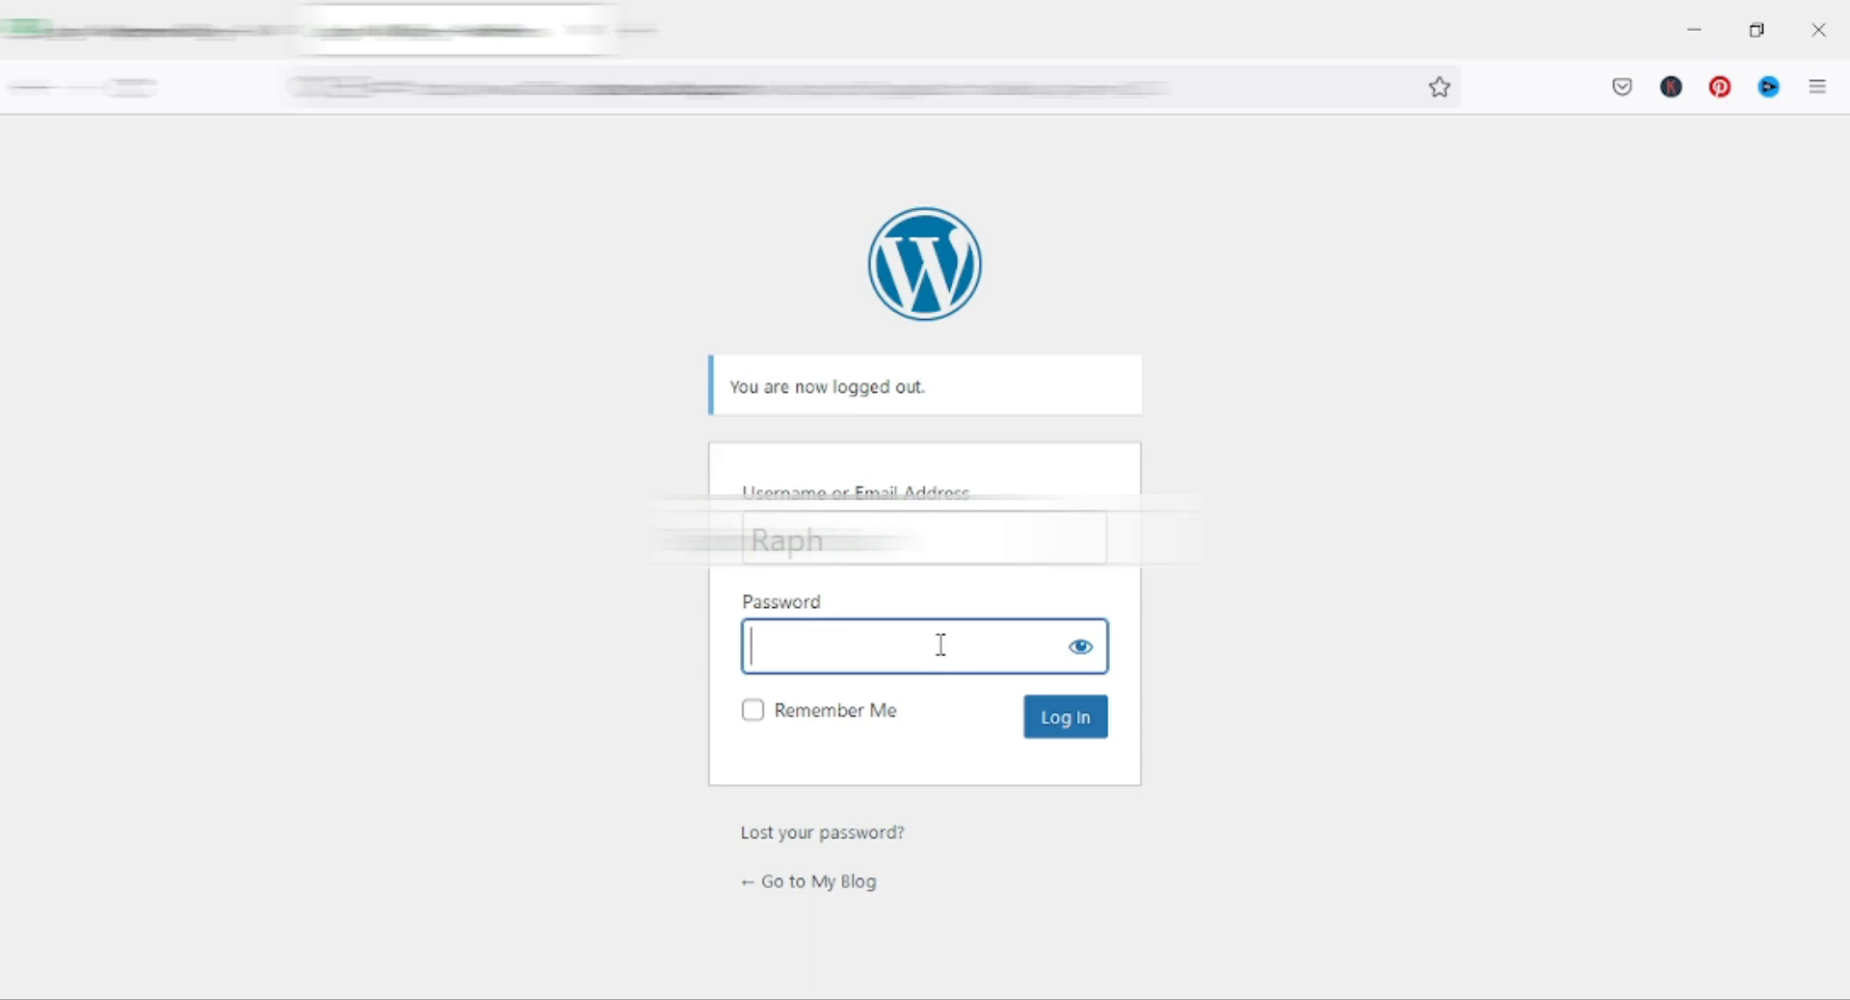
{"action": "type", "text": "*"}
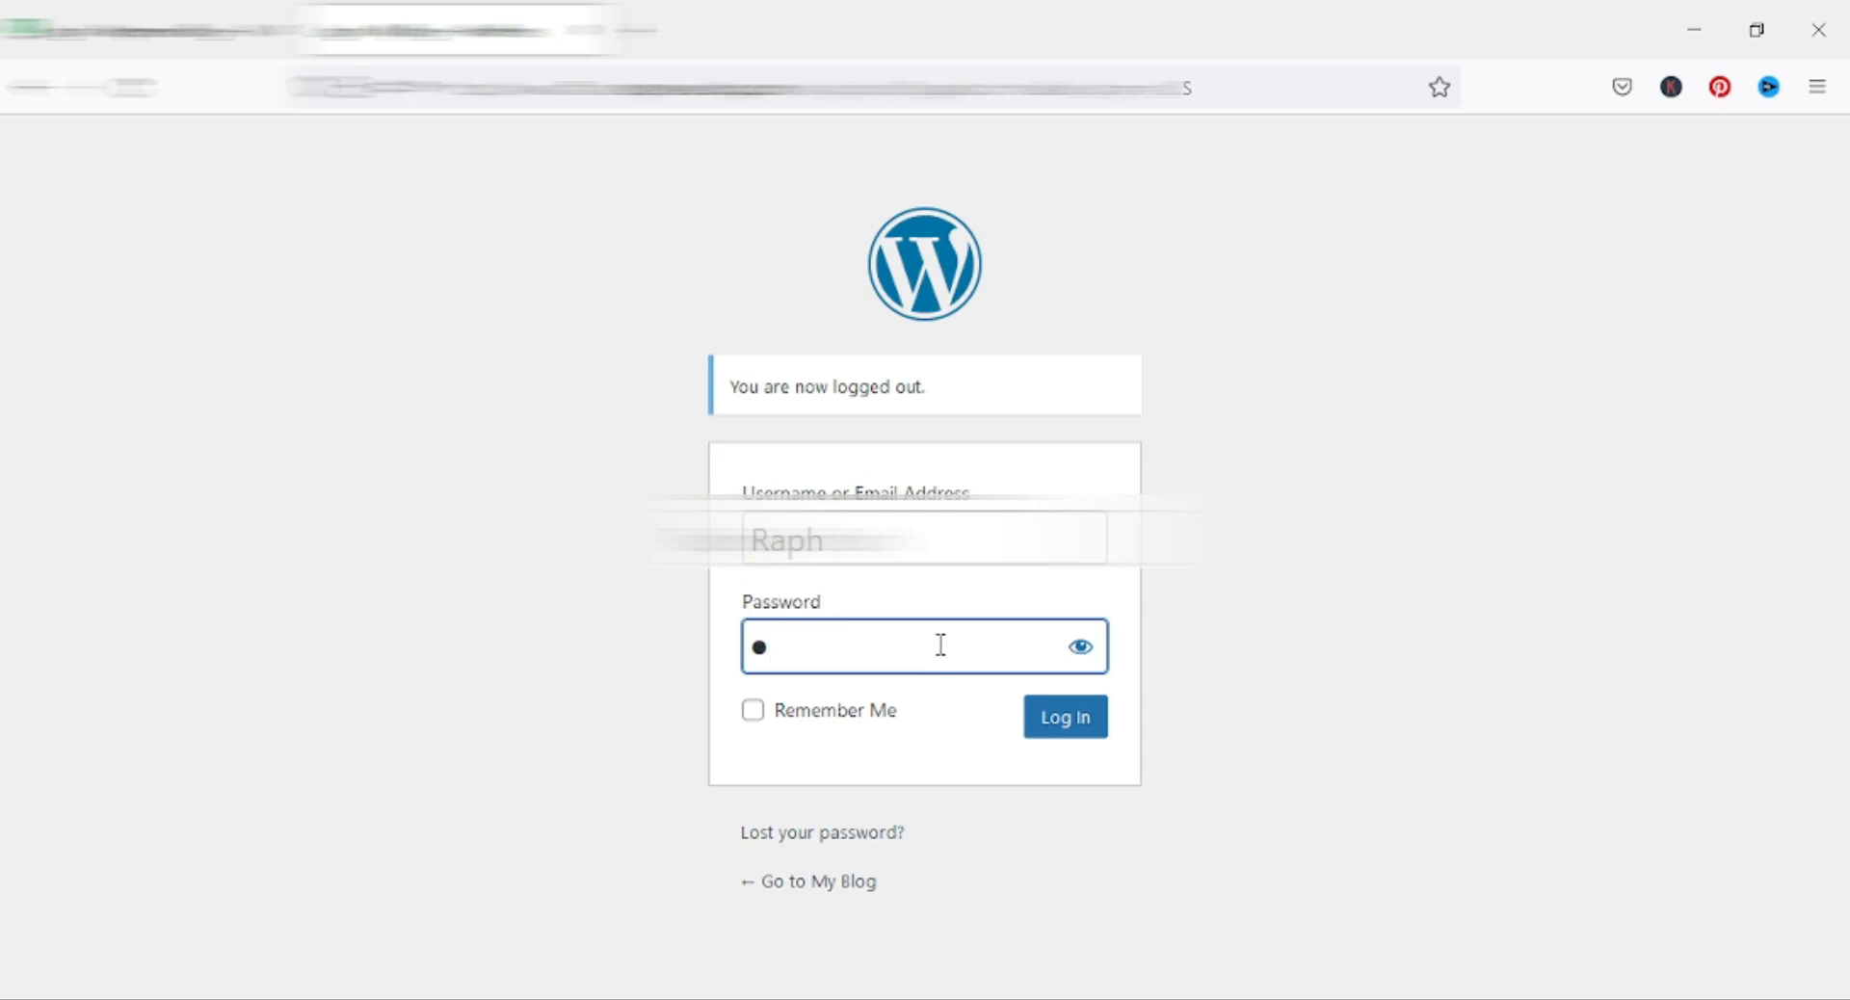
{"action": "key", "text": "BackSpace"}
{"action": "key", "text": "ctrl+v"}
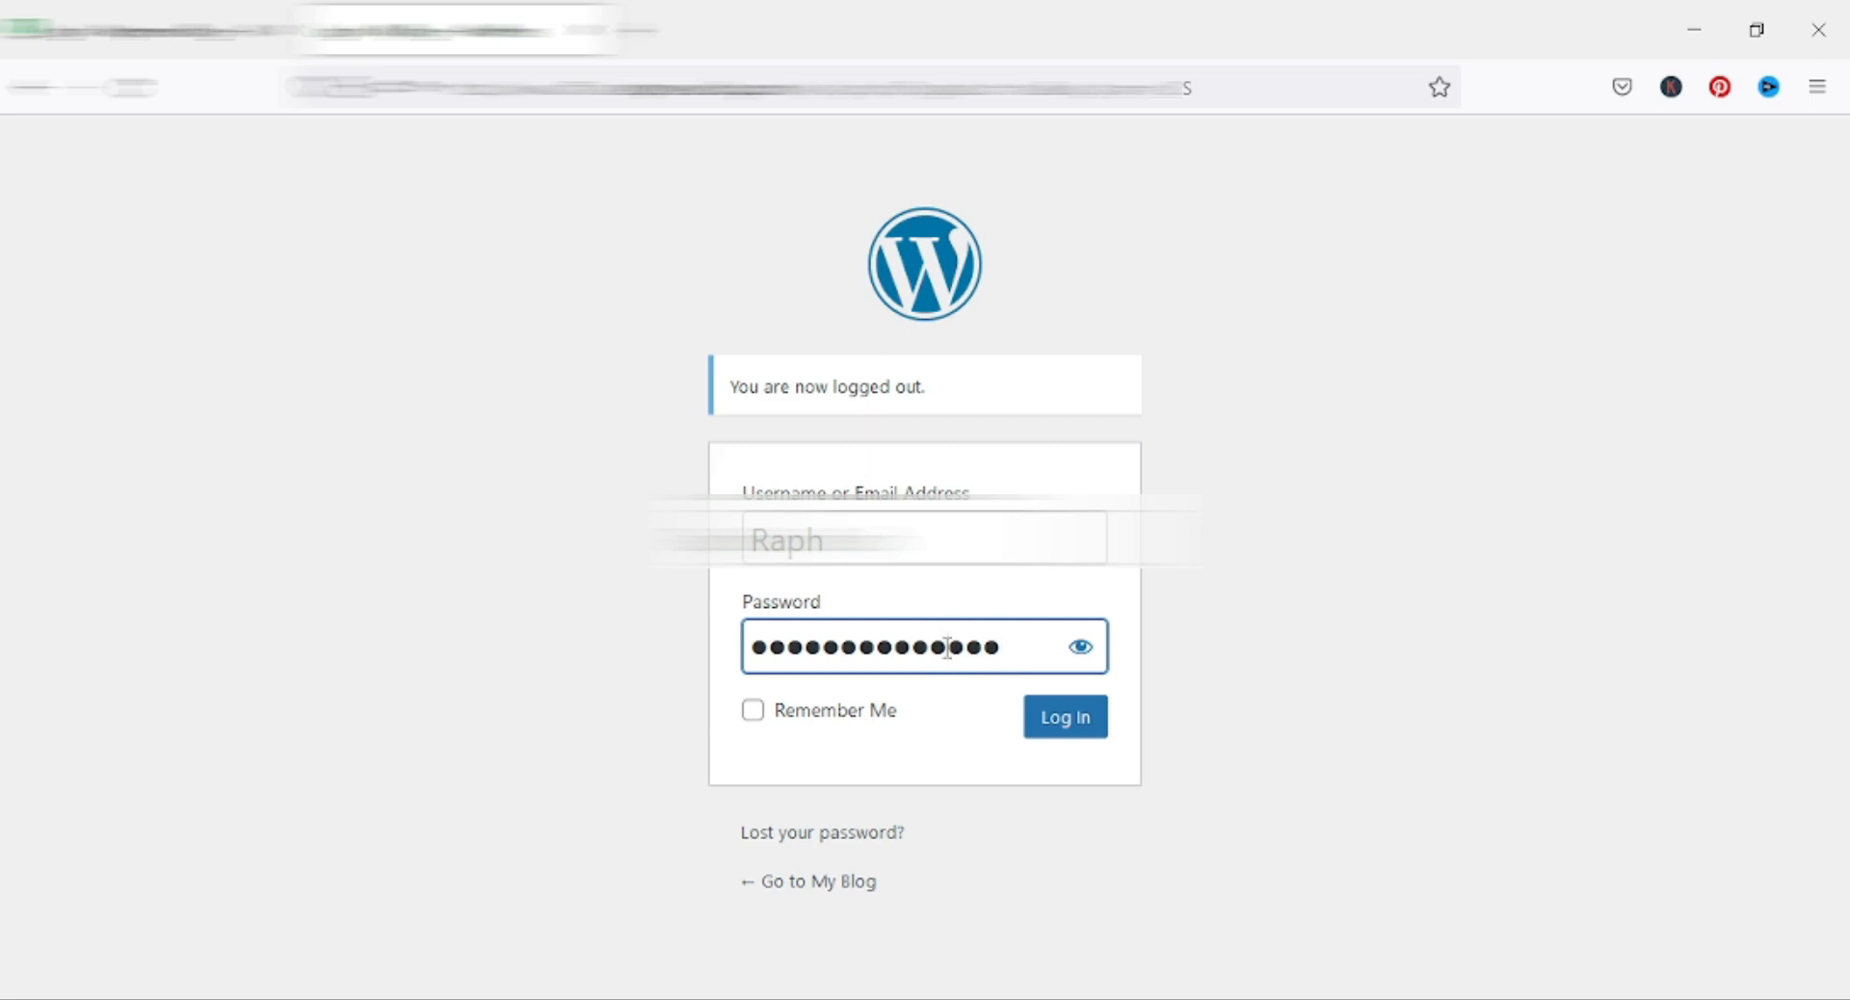
{"action": "type", "text": "*"}
{"action": "left_click", "coordinate": [1079, 721]}
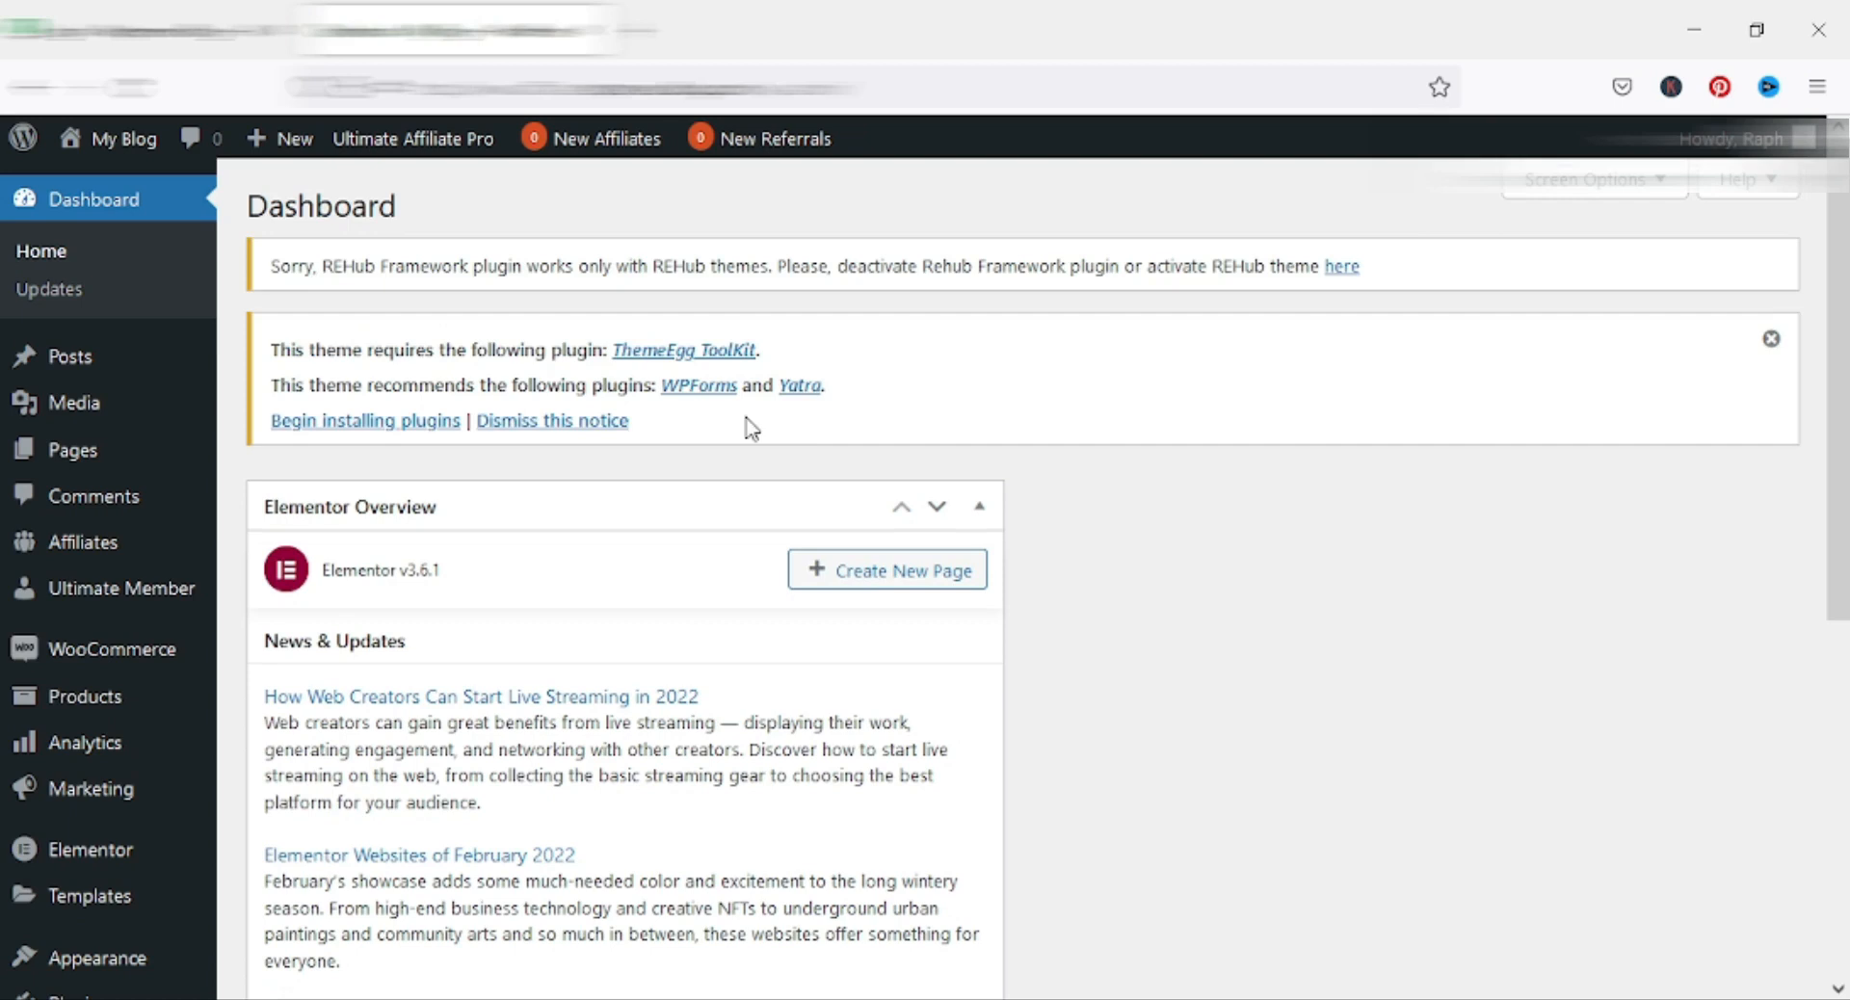
Step: Go from the dashboard to the page for adding new plugins
{"action": "scroll", "coordinate": [202, 456], "scroll_direction": "down", "scroll_amount": 3}
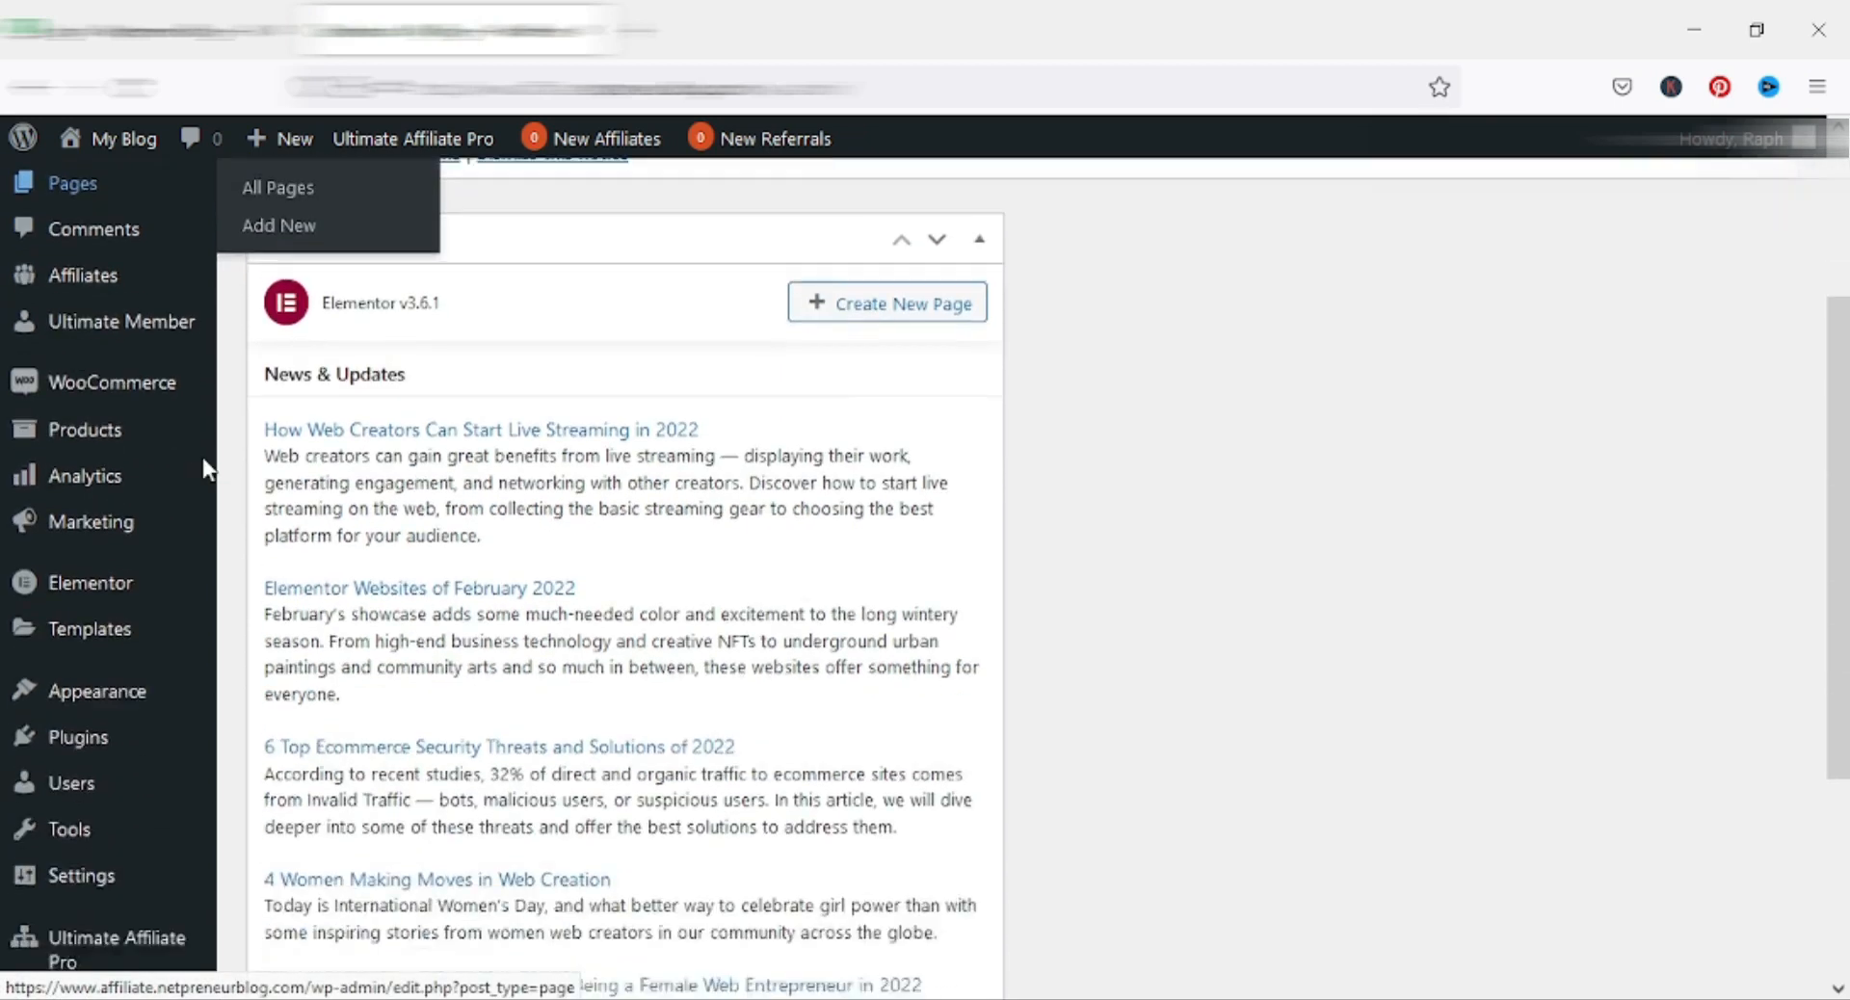
{"action": "mouse_move", "coordinate": [205, 470]}
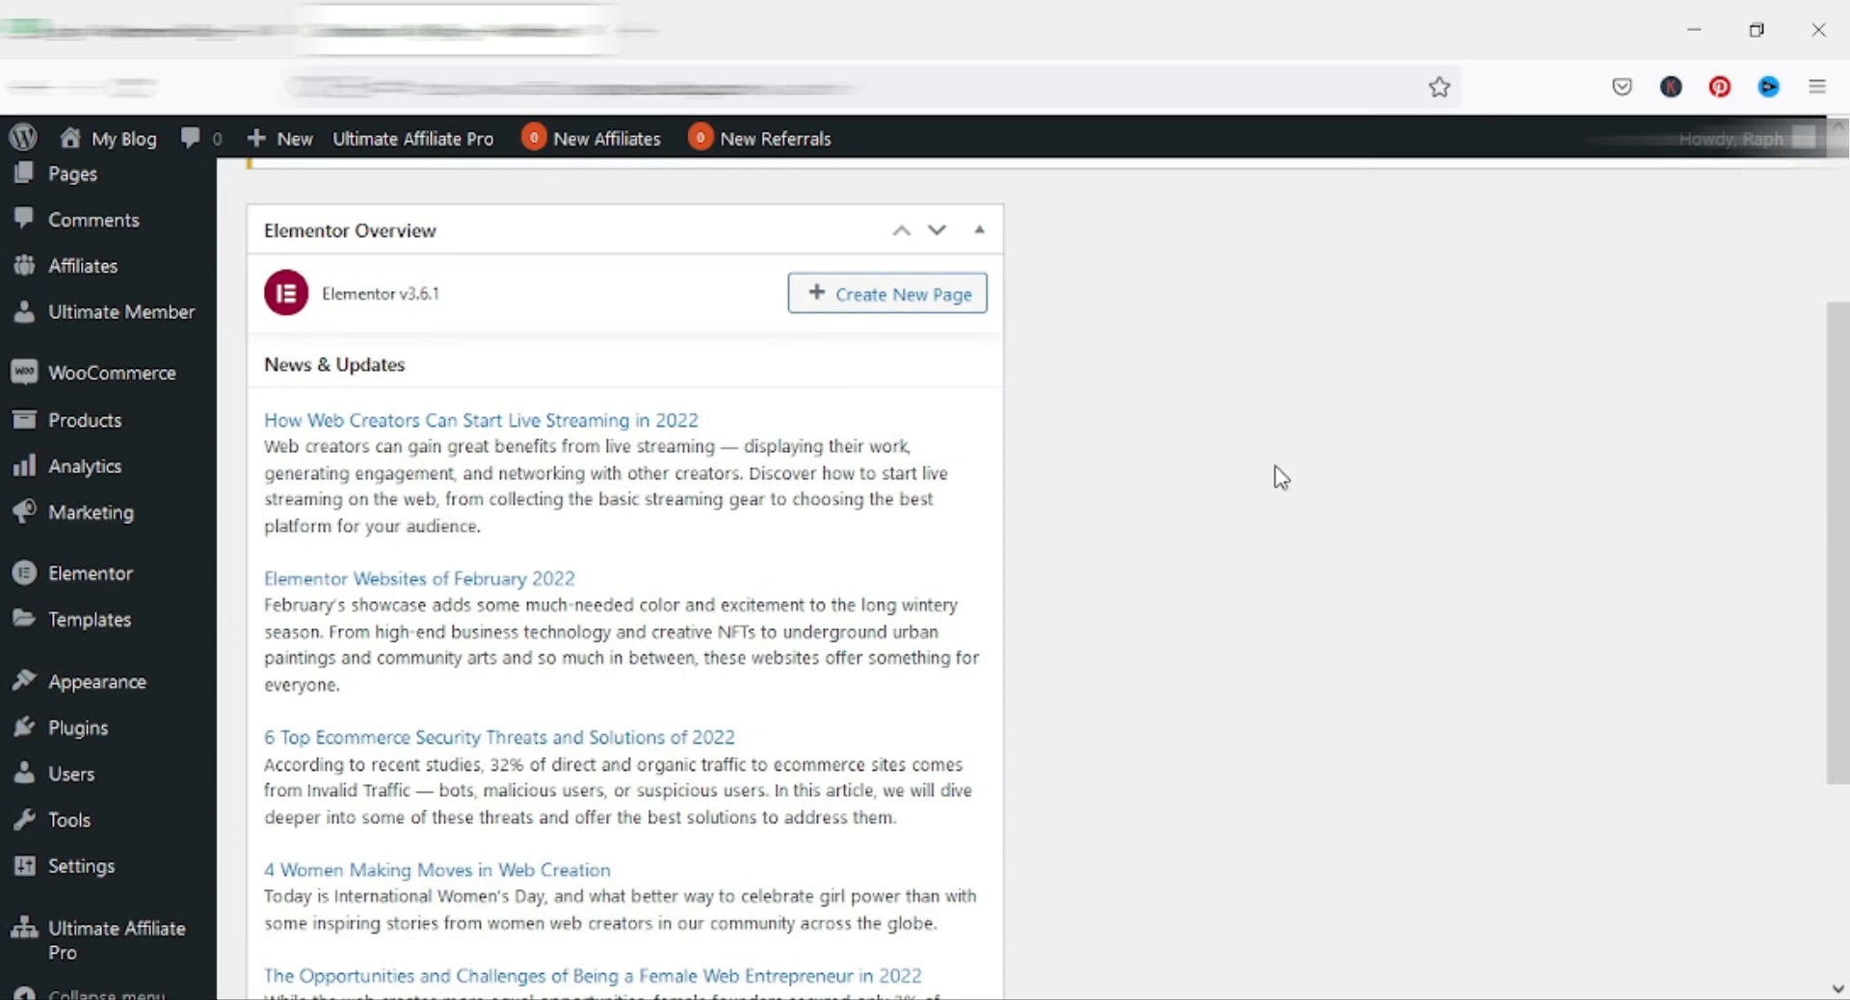
{"action": "scroll", "coordinate": [1001, 589], "scroll_direction": "up", "scroll_amount": 1}
{"action": "scroll", "coordinate": [1002, 586], "scroll_direction": "up", "scroll_amount": 3}
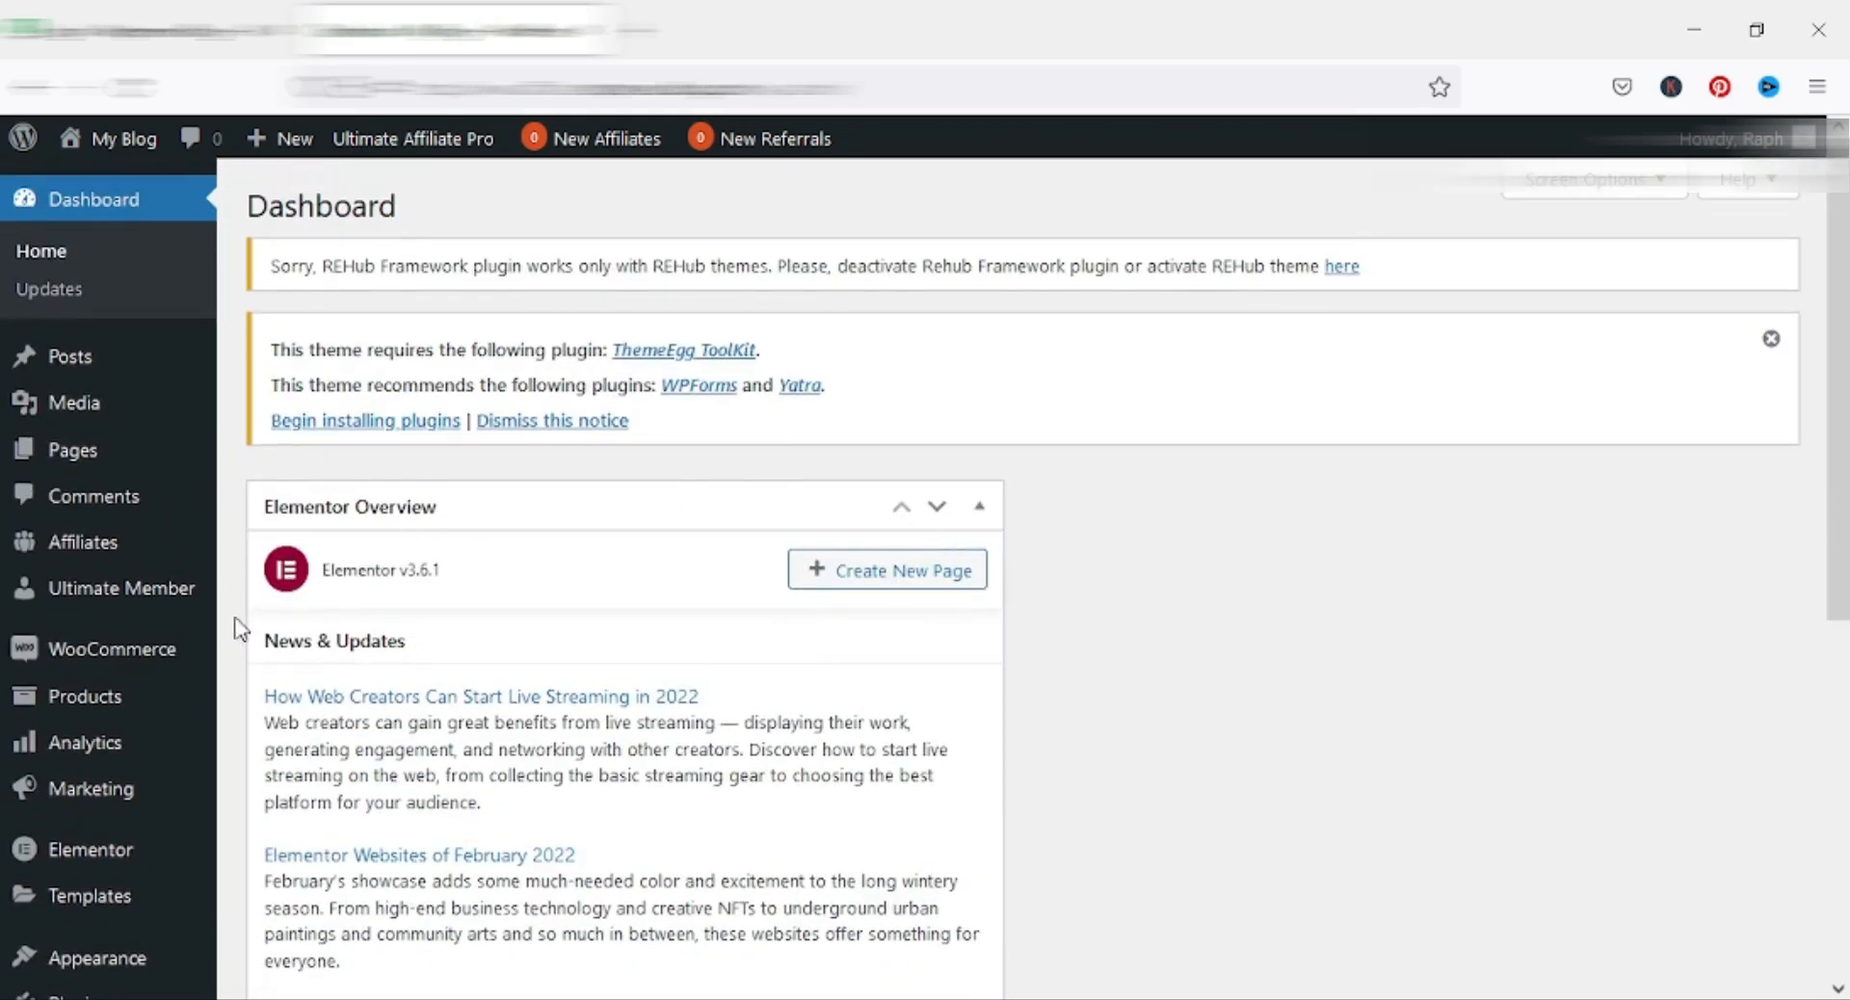
{"action": "scroll", "coordinate": [241, 636], "scroll_direction": "down", "scroll_amount": 4}
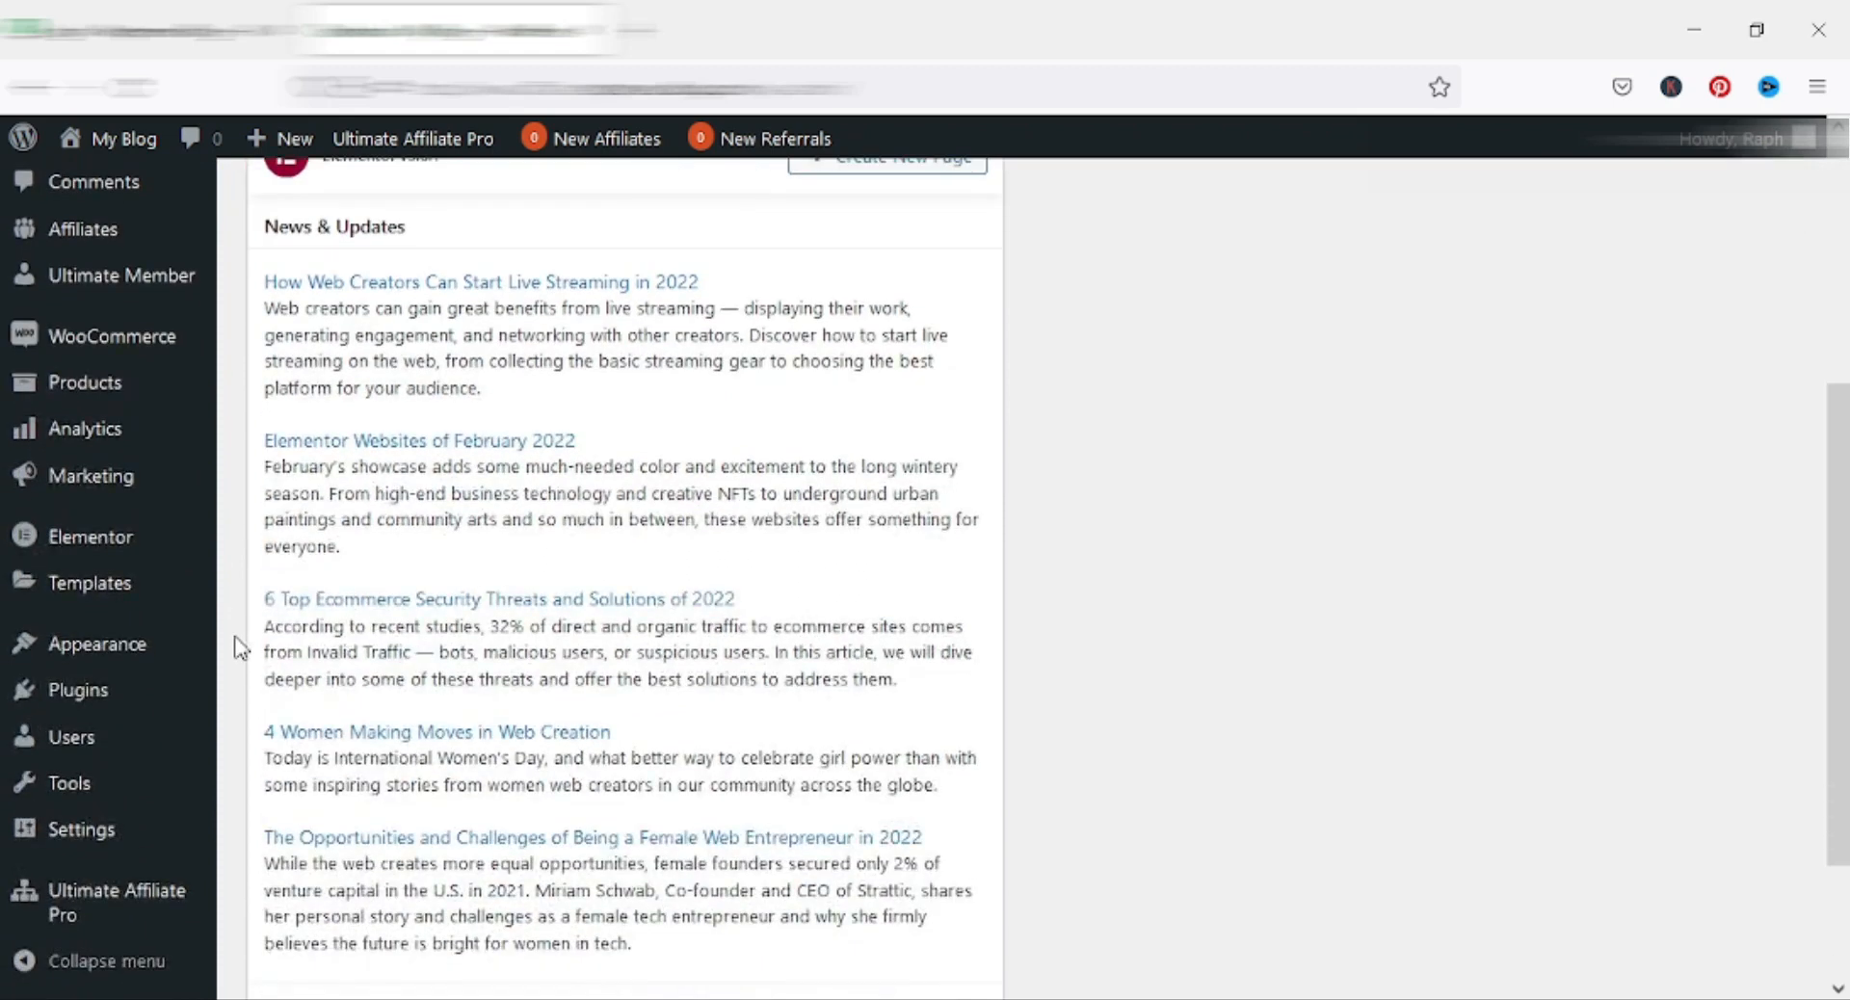
{"action": "mouse_move", "coordinate": [91, 698]}
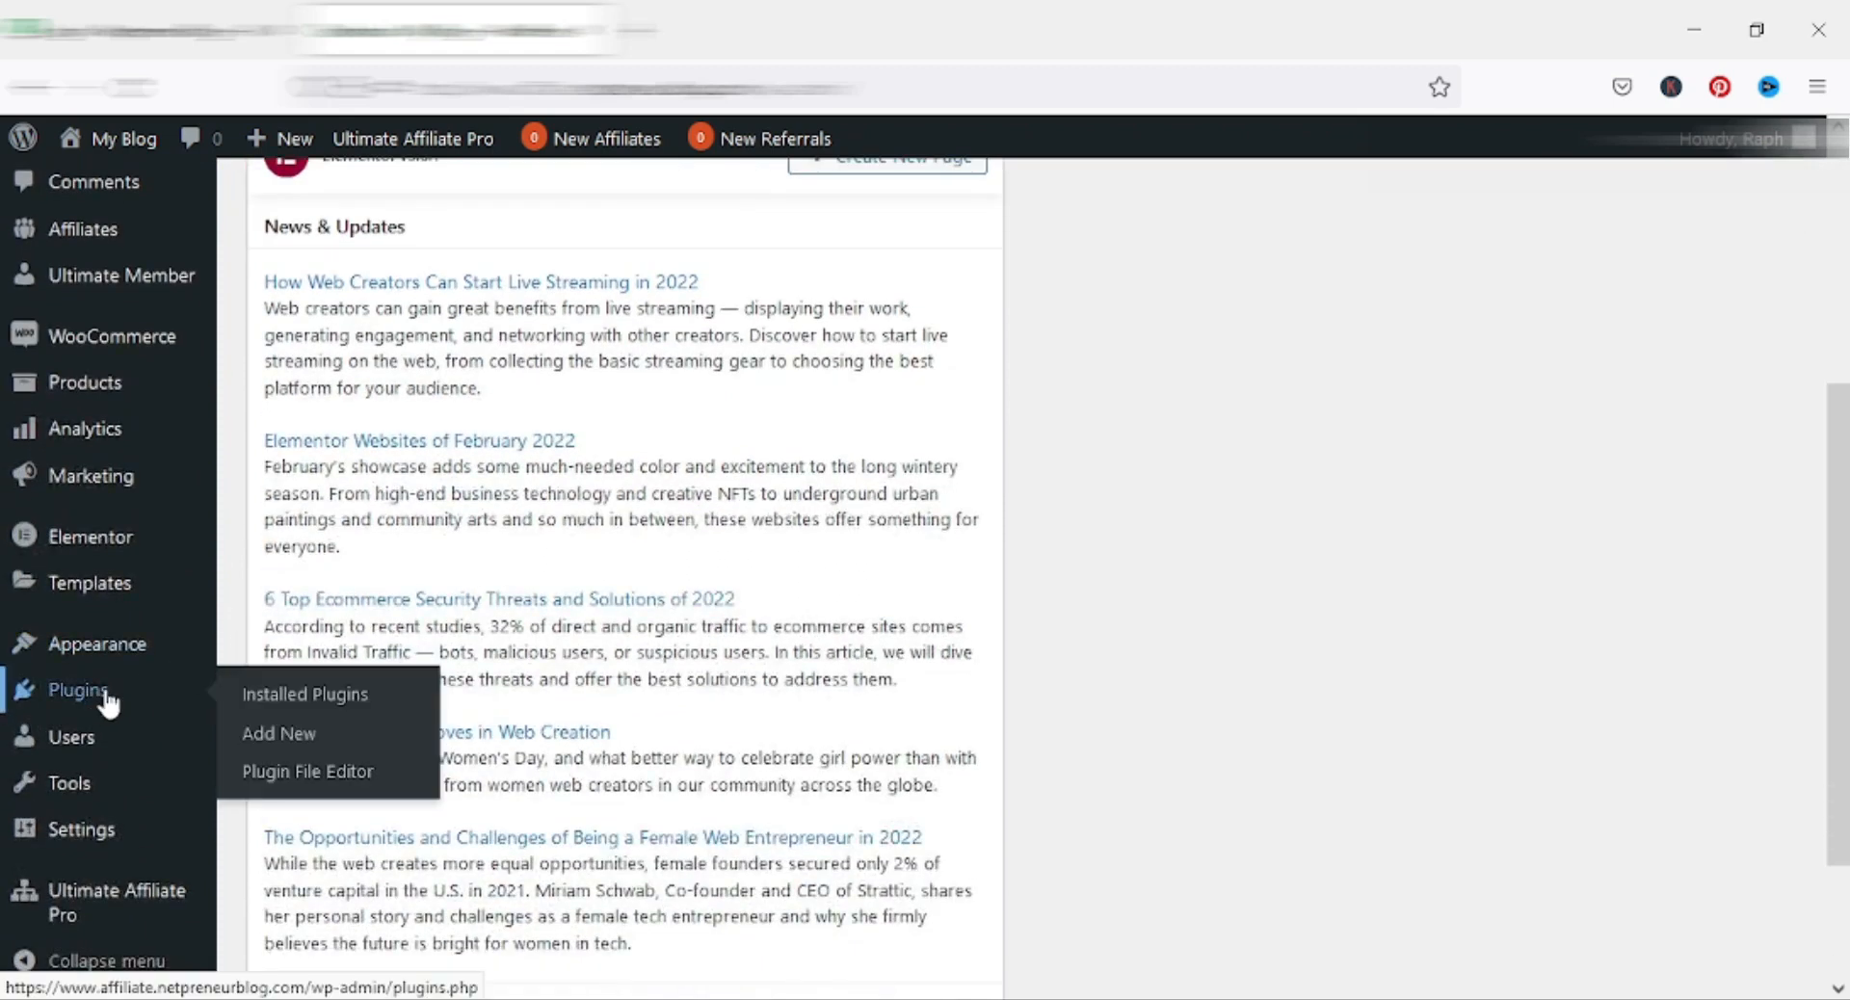
{"action": "left_click", "coordinate": [286, 742]}
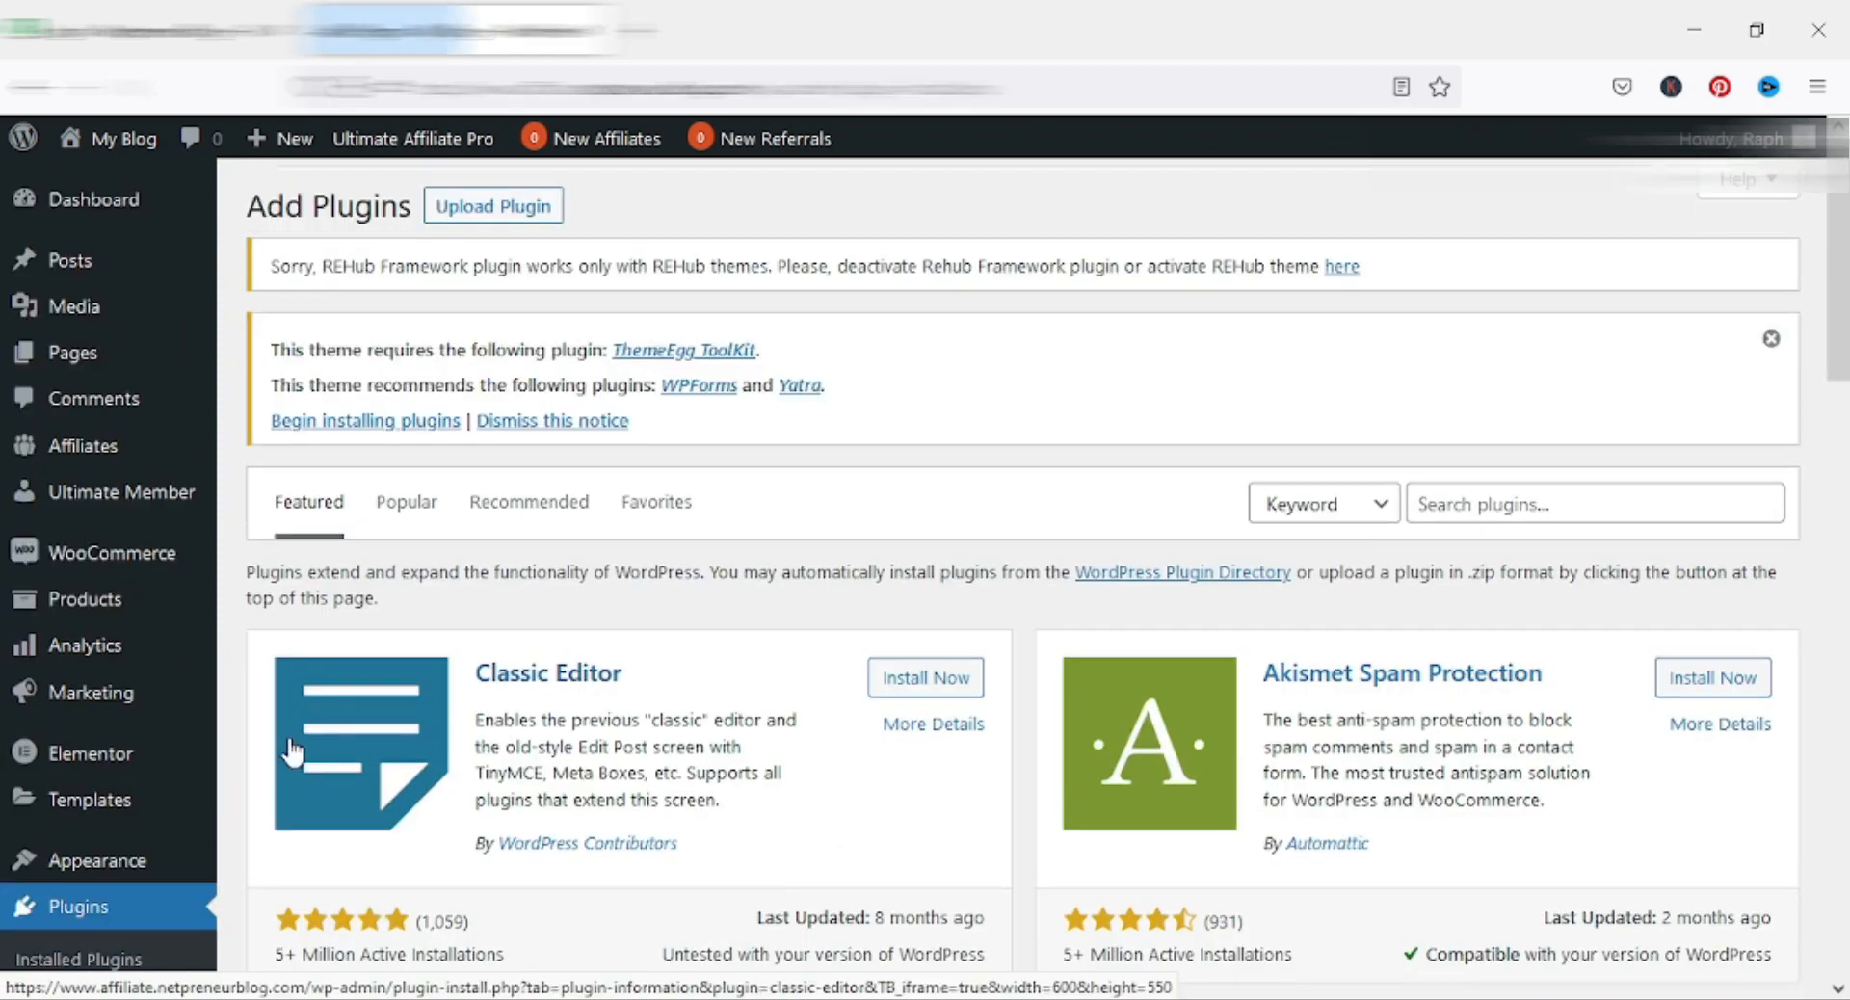
Step: Search the plugin directory for "Remove wp branding", and install and activate the Remove WP Branding plugin
{"action": "left_click", "coordinate": [1530, 504]}
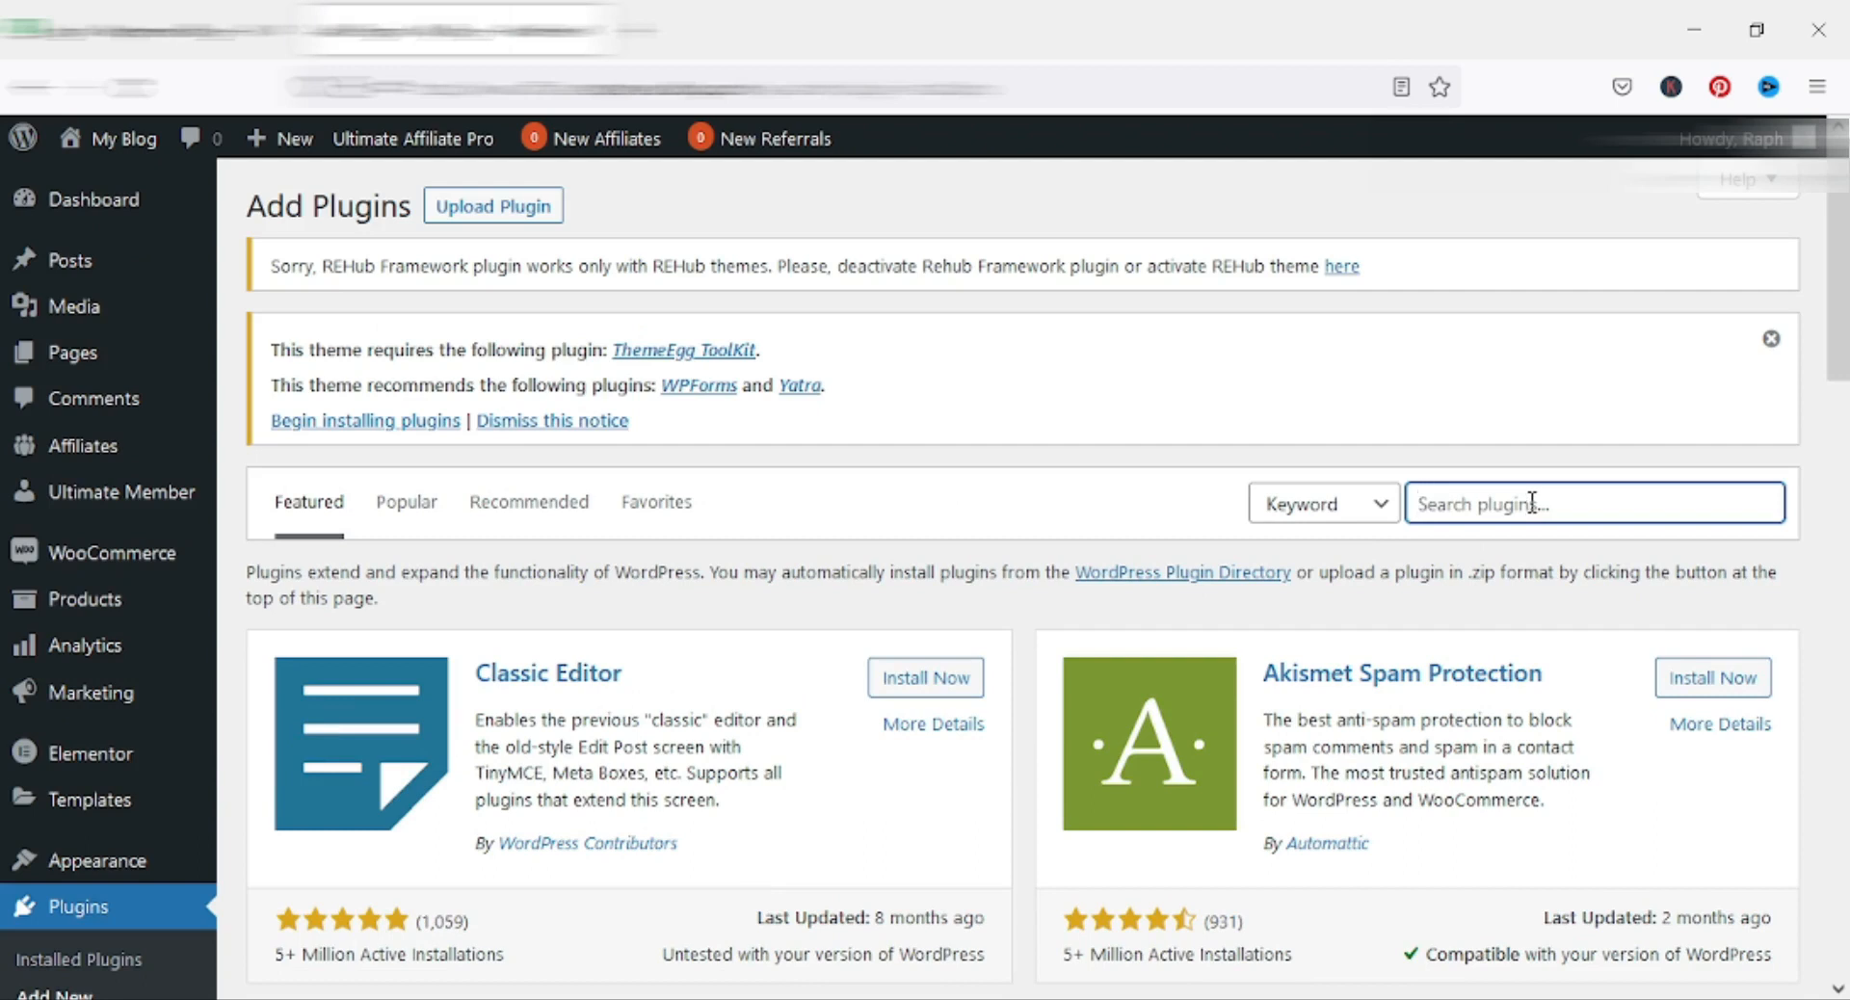
{"action": "type", "text": "Remove wp branding"}
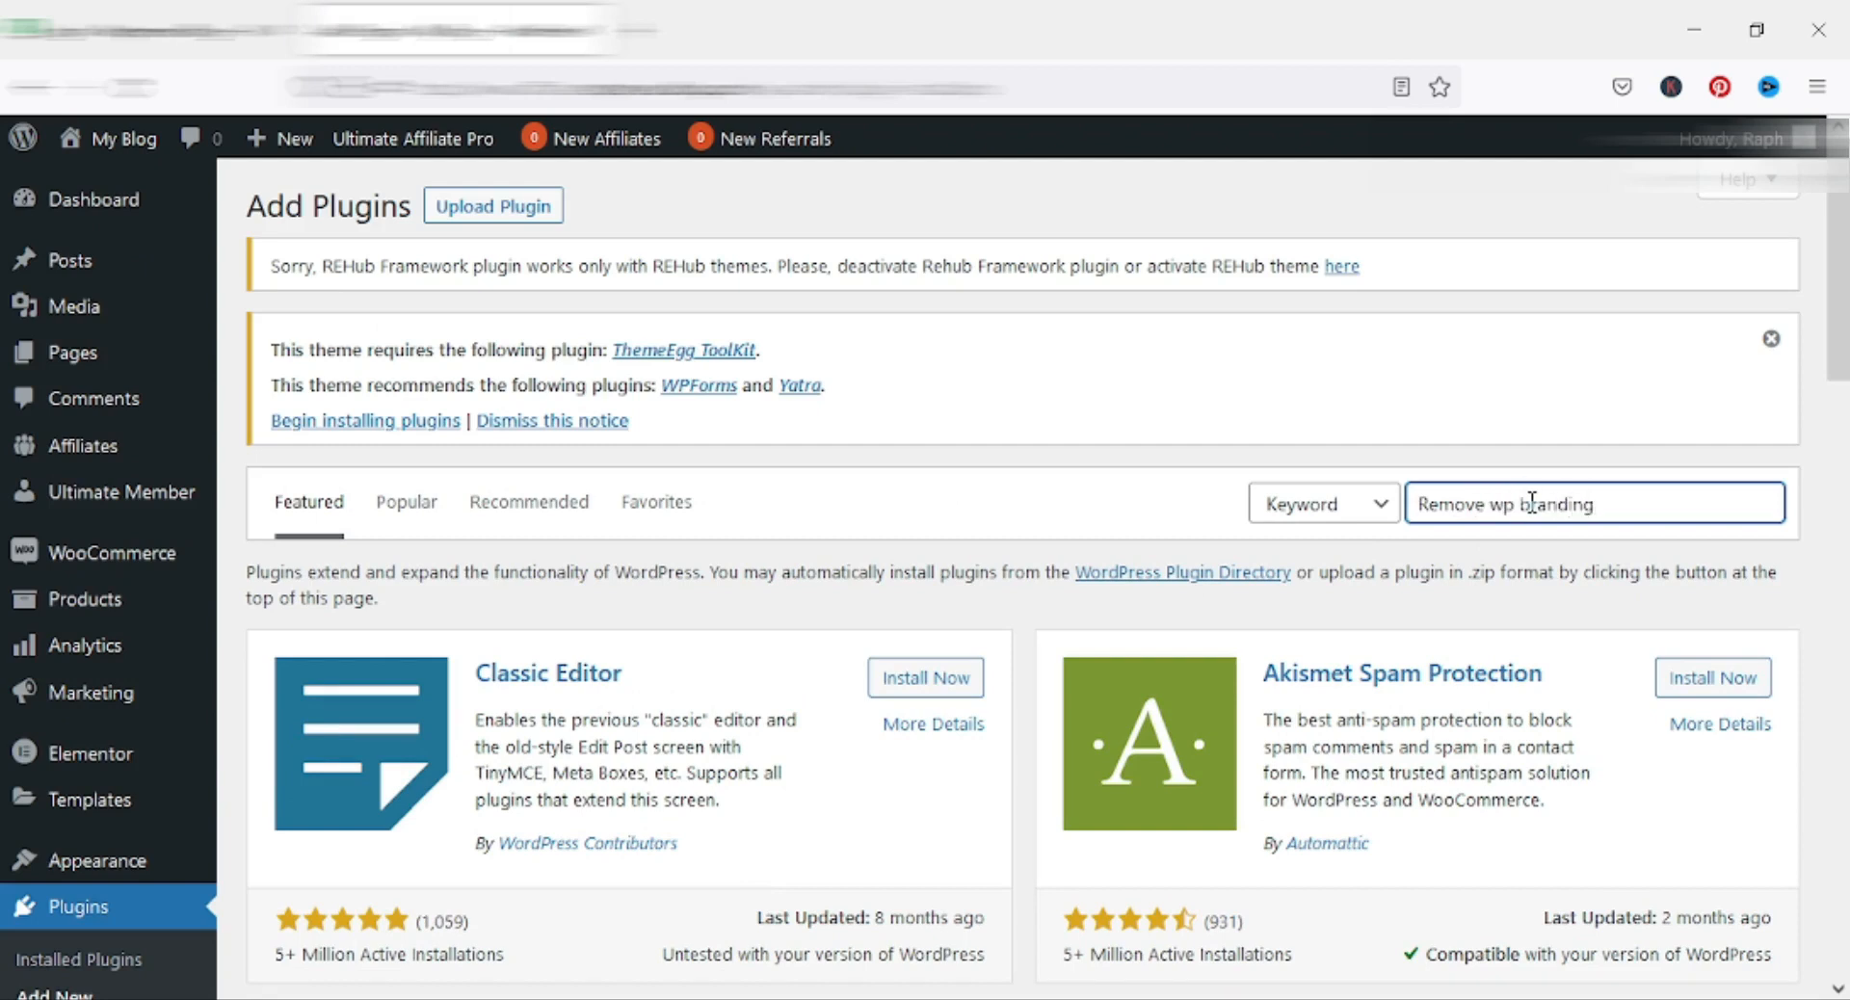
{"action": "left_click", "coordinate": [1425, 460]}
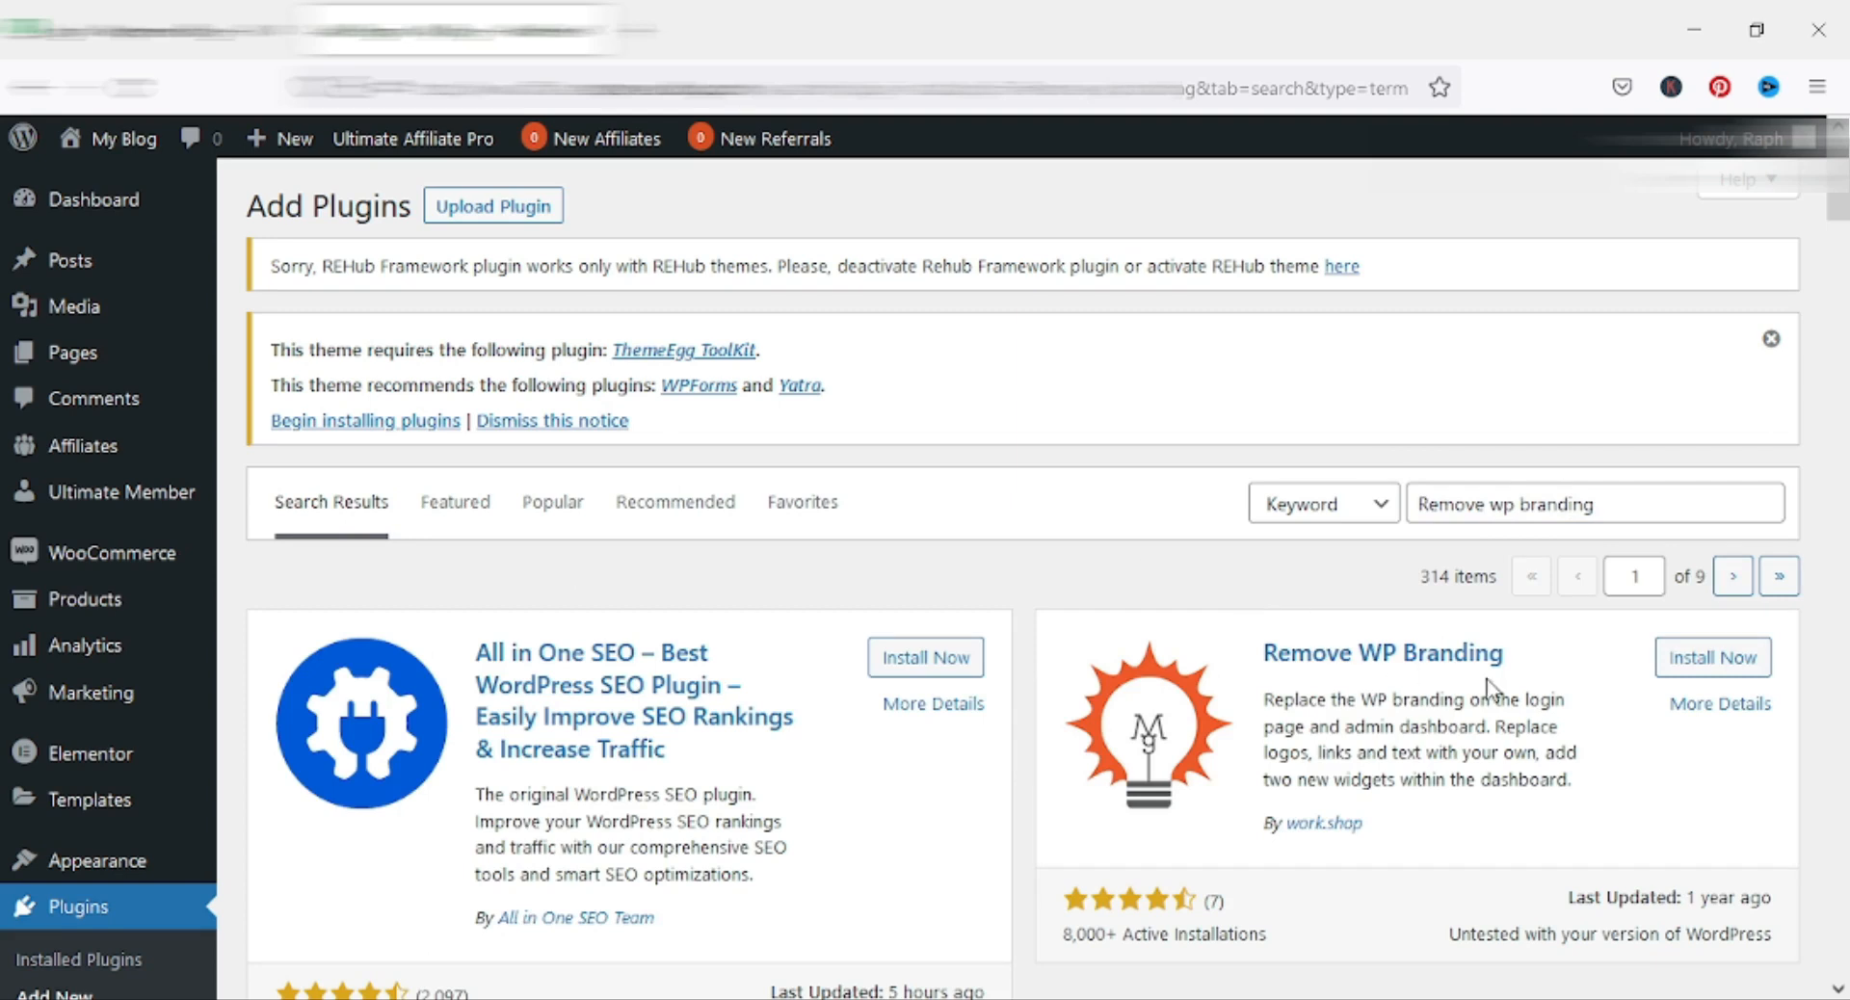
{"action": "scroll", "coordinate": [1578, 635], "scroll_direction": "down", "scroll_amount": 2}
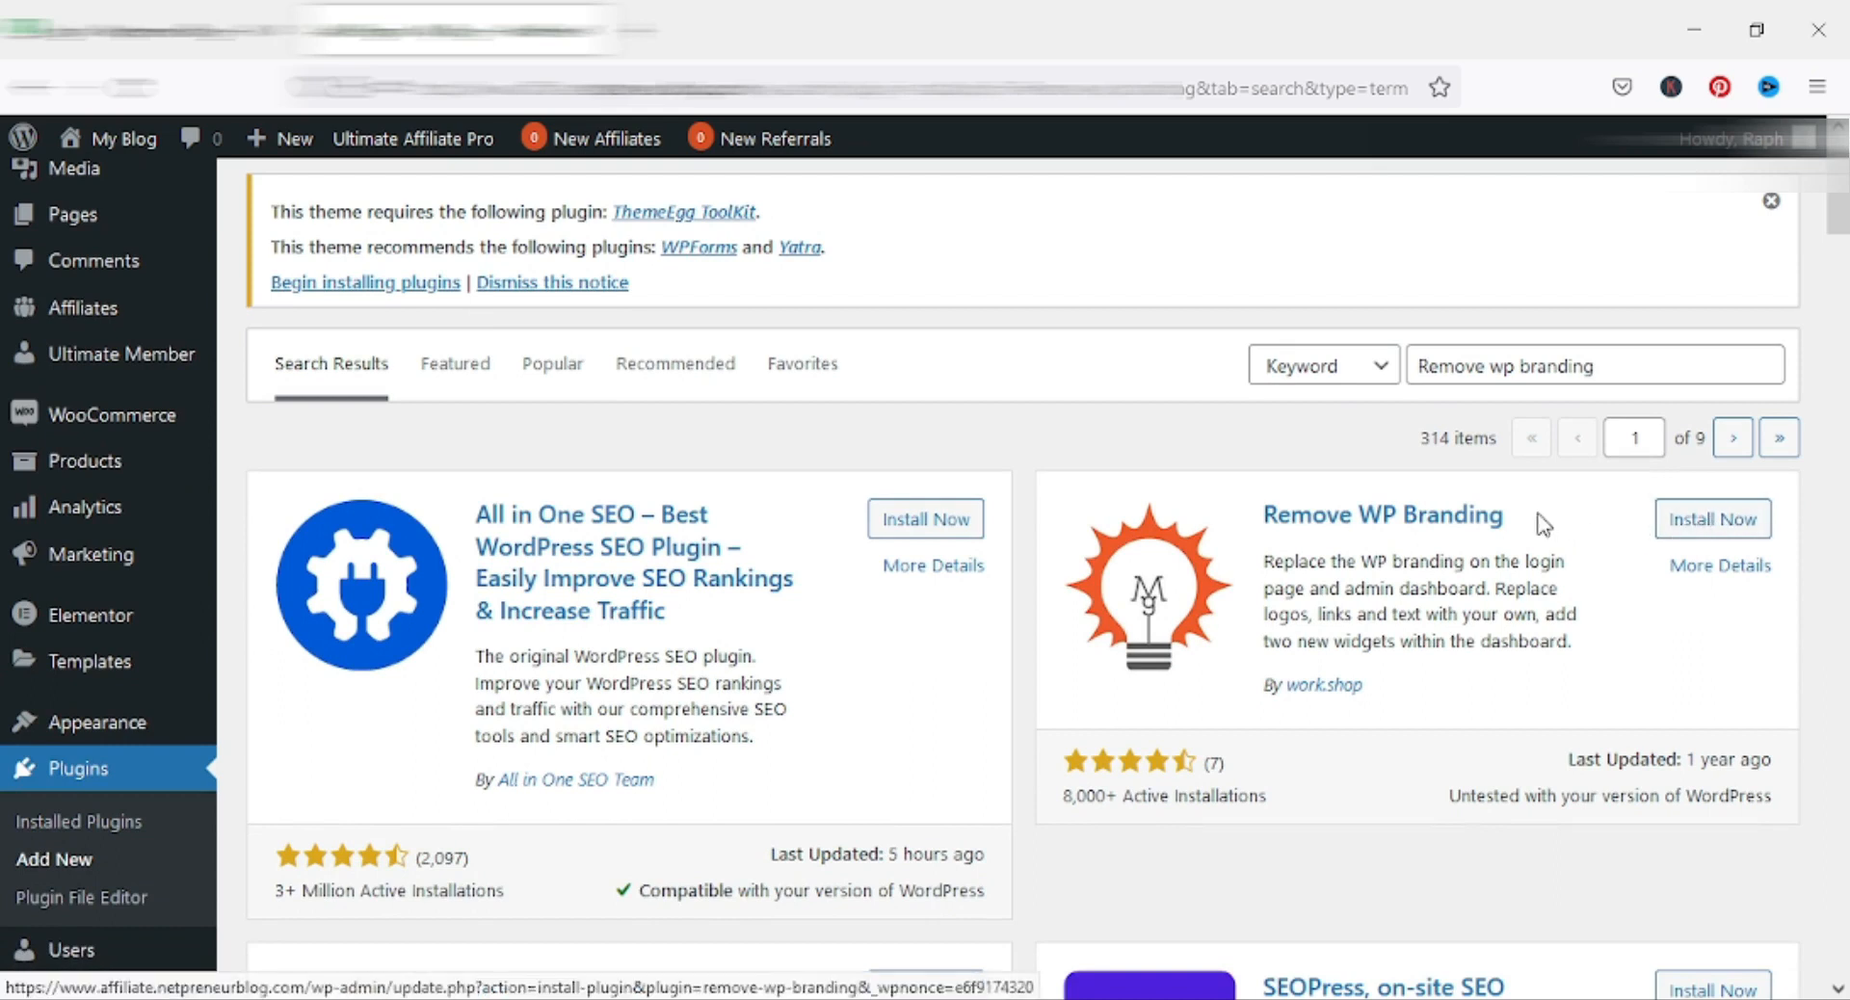
{"action": "left_click", "coordinate": [1703, 528]}
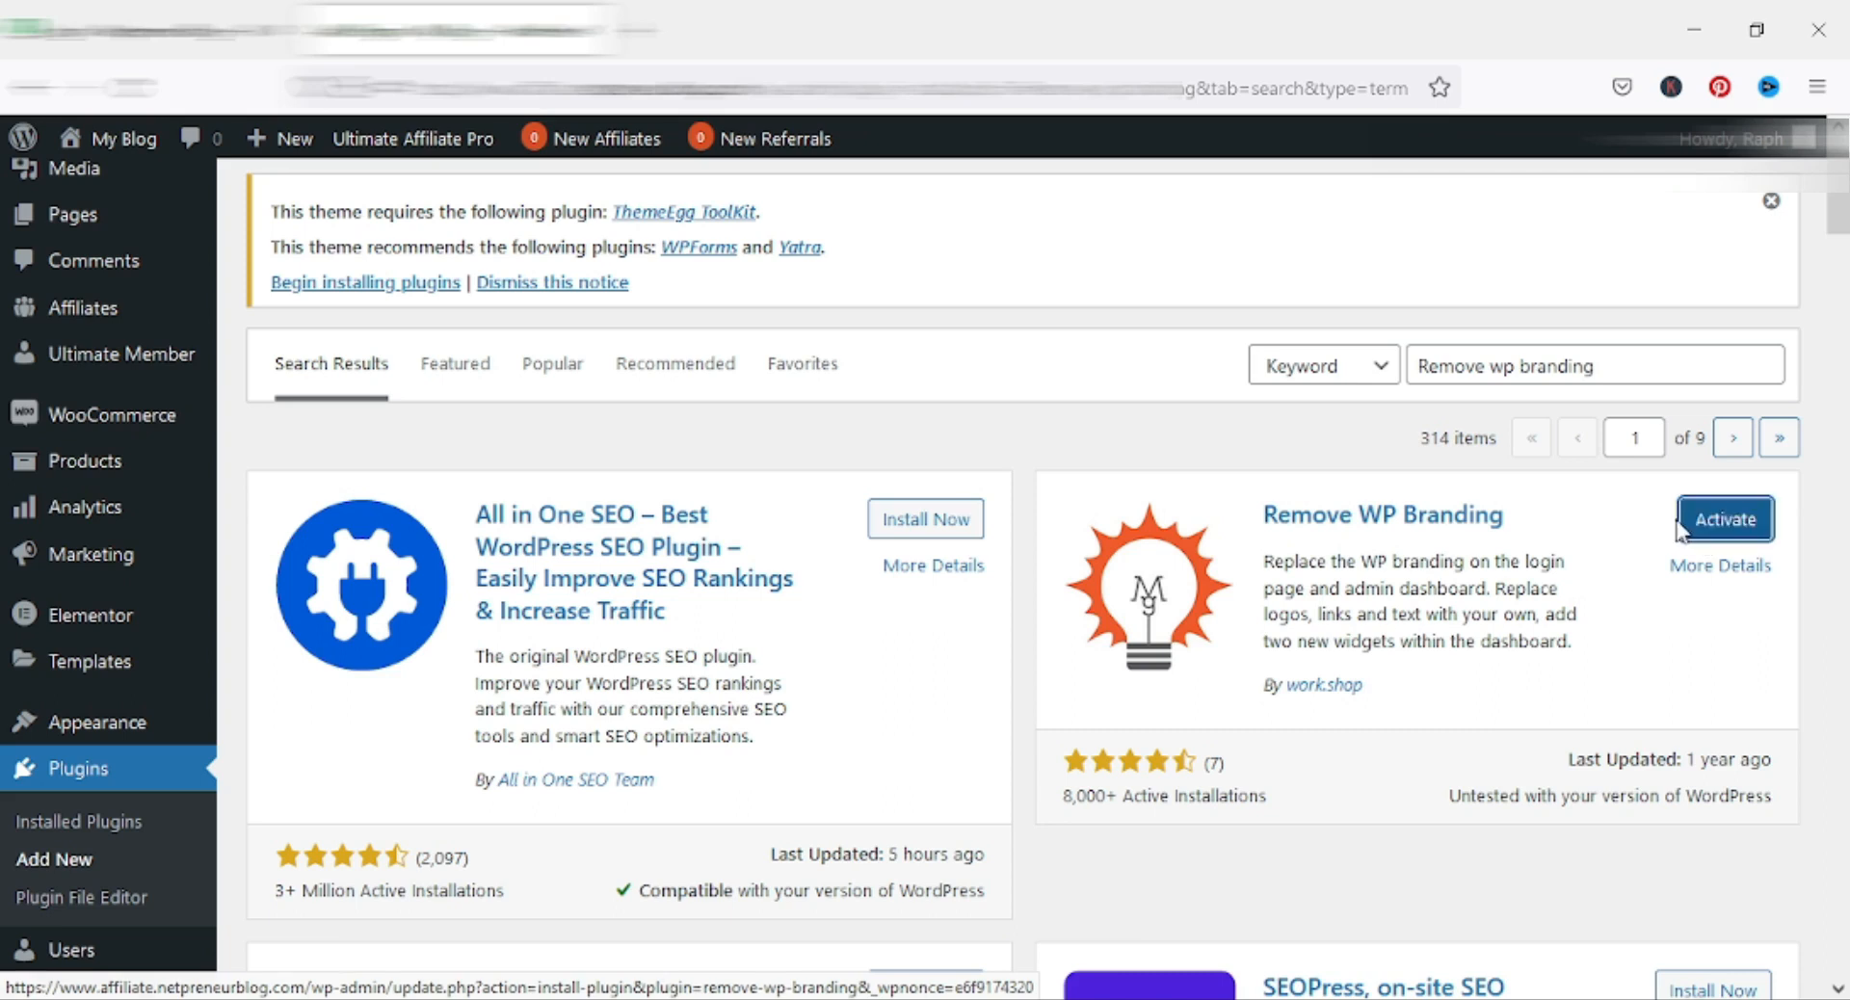
{"action": "left_click", "coordinate": [1740, 525]}
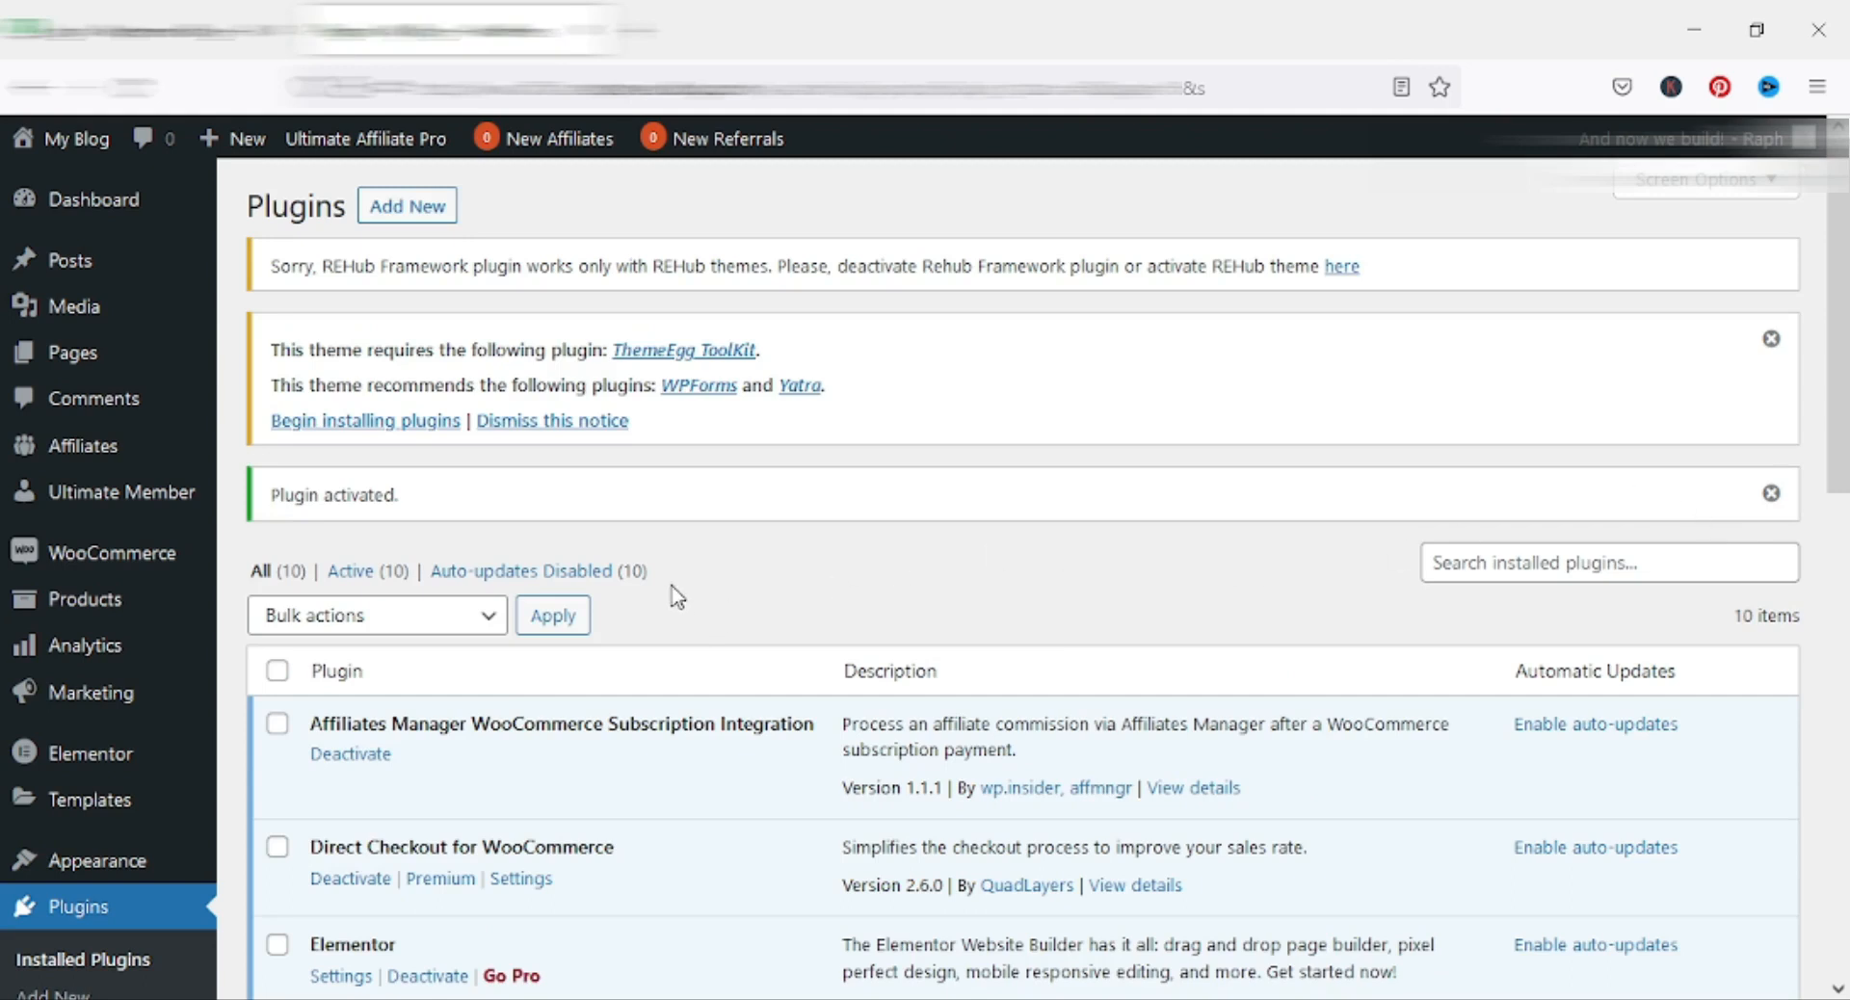
Step: Open the Remove Branding plugin's settings and go to the WordPress dashboard changes section
{"action": "scroll", "coordinate": [673, 588], "scroll_direction": "down", "scroll_amount": 5}
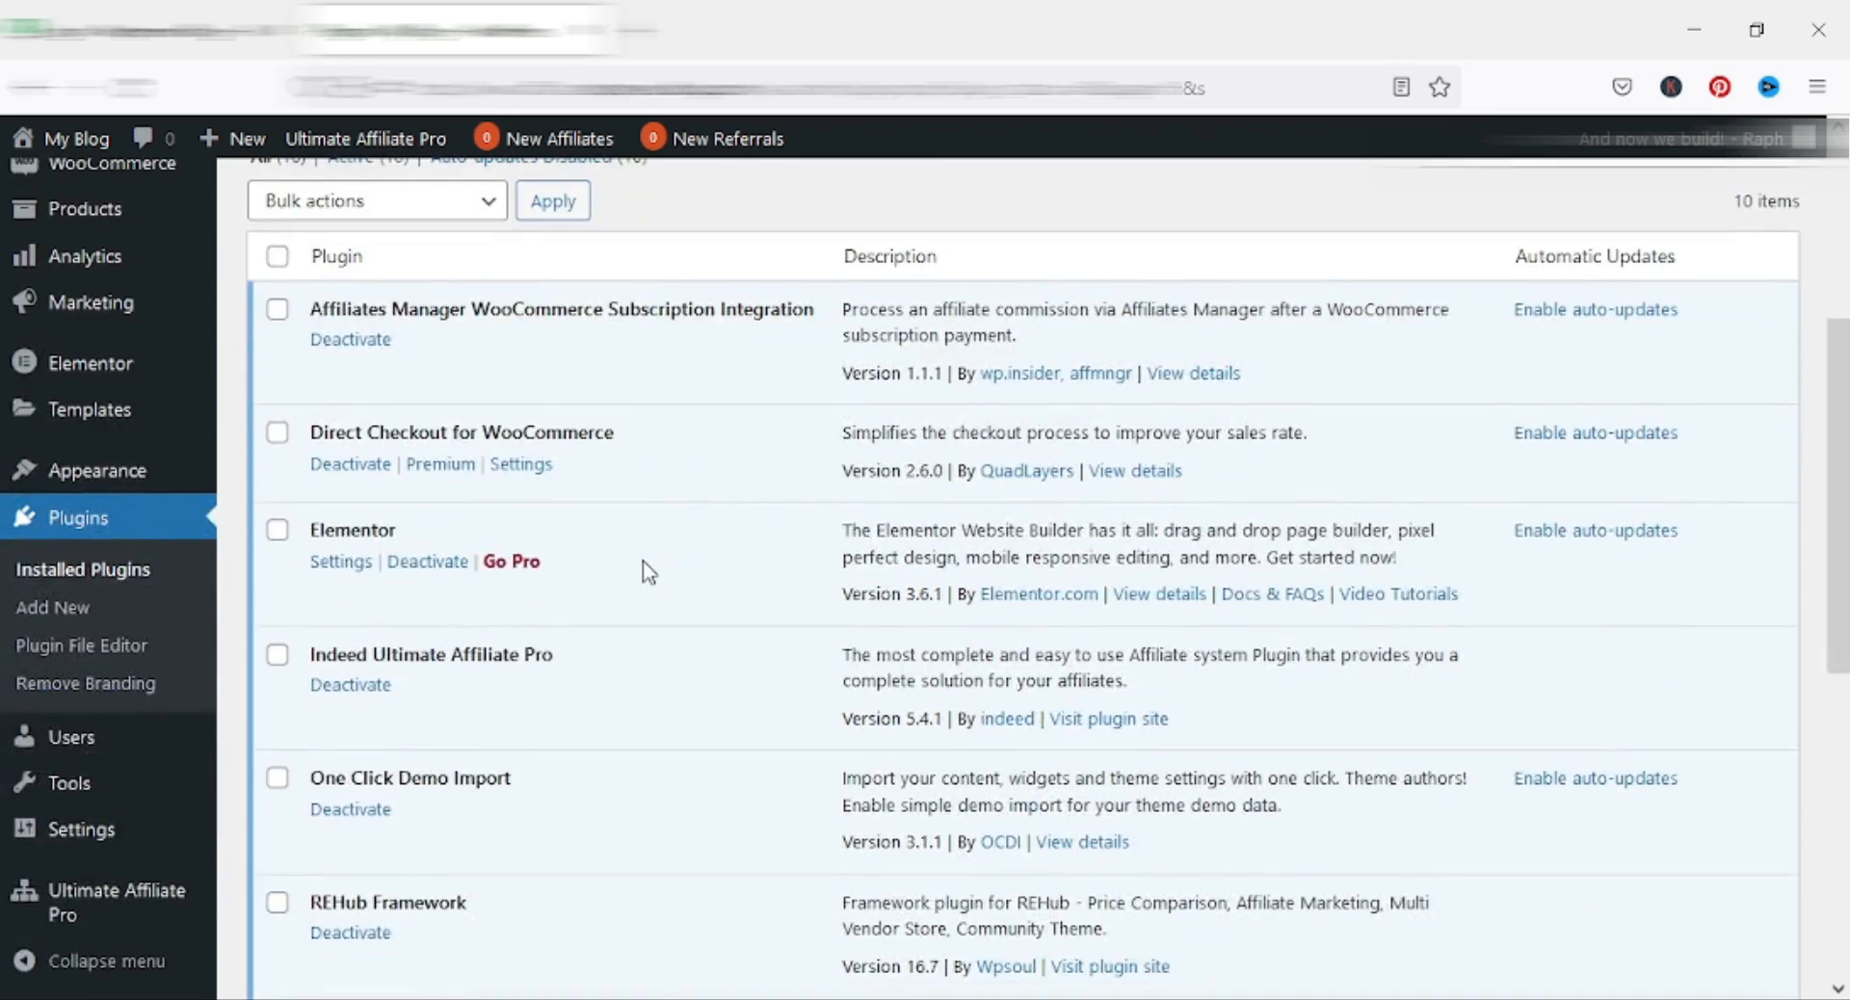
{"action": "left_click", "coordinate": [107, 690]}
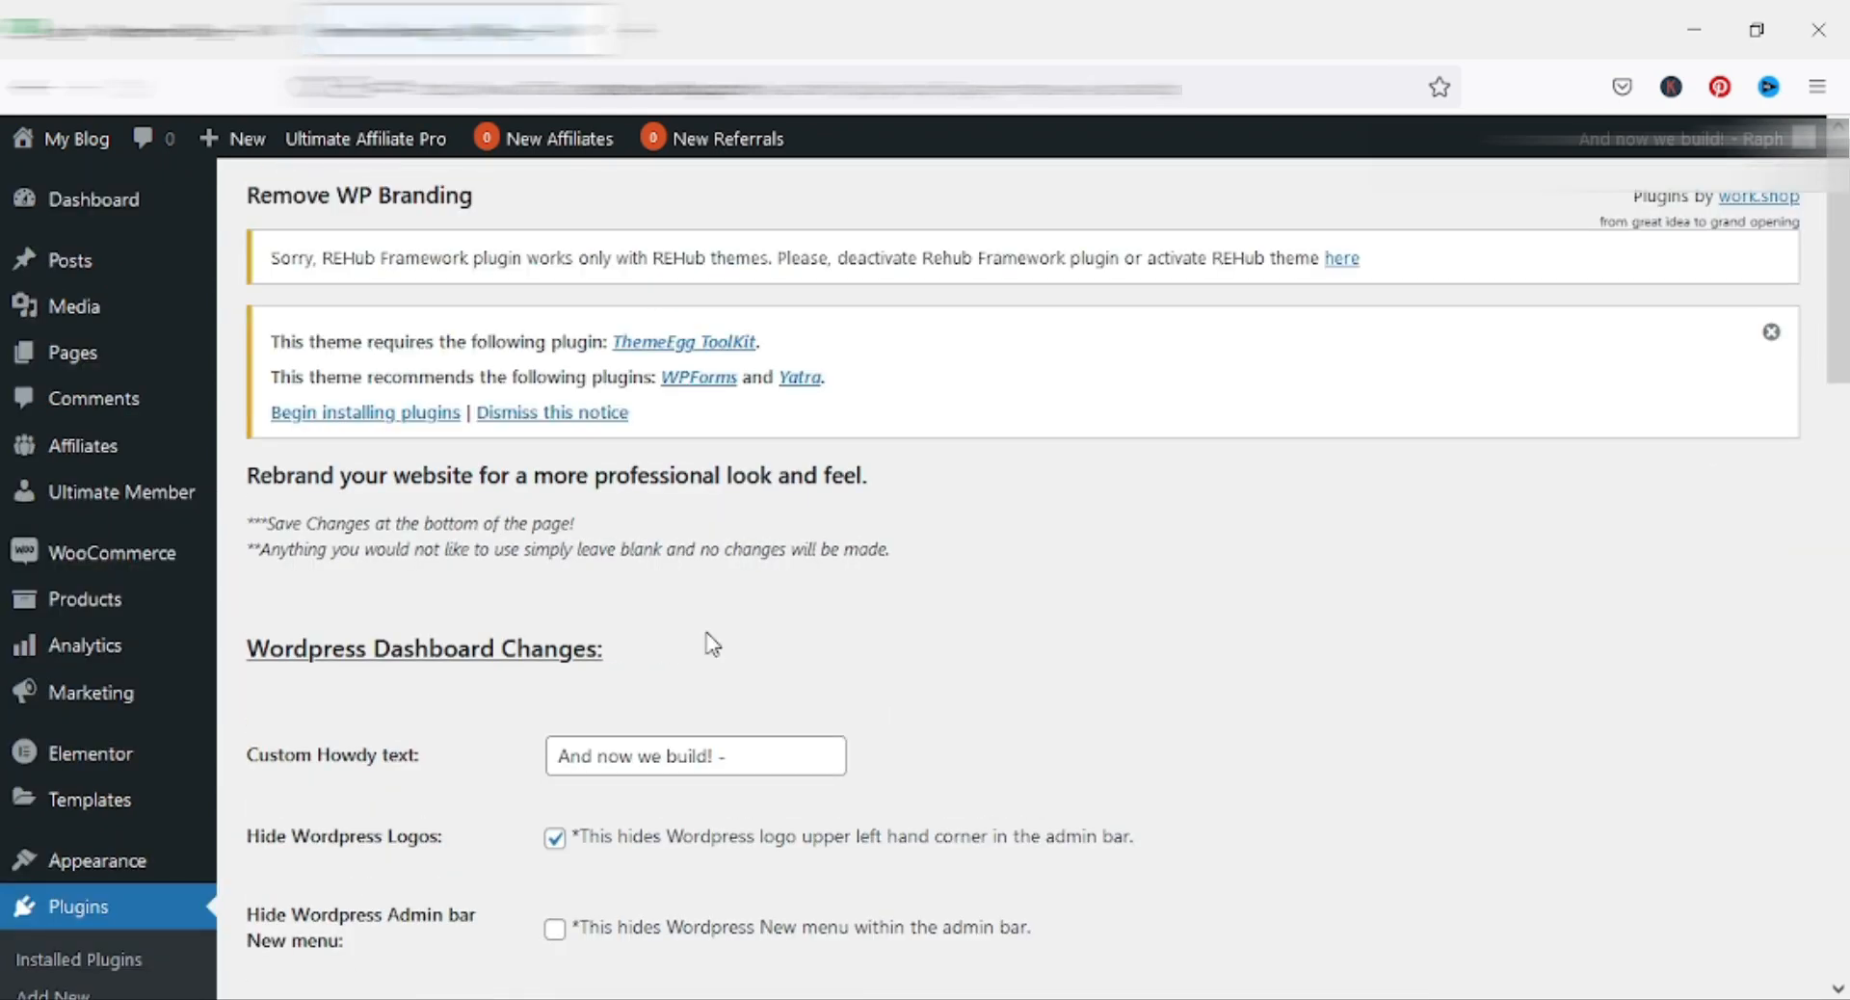
{"action": "scroll", "coordinate": [812, 616], "scroll_direction": "down", "scroll_amount": 2}
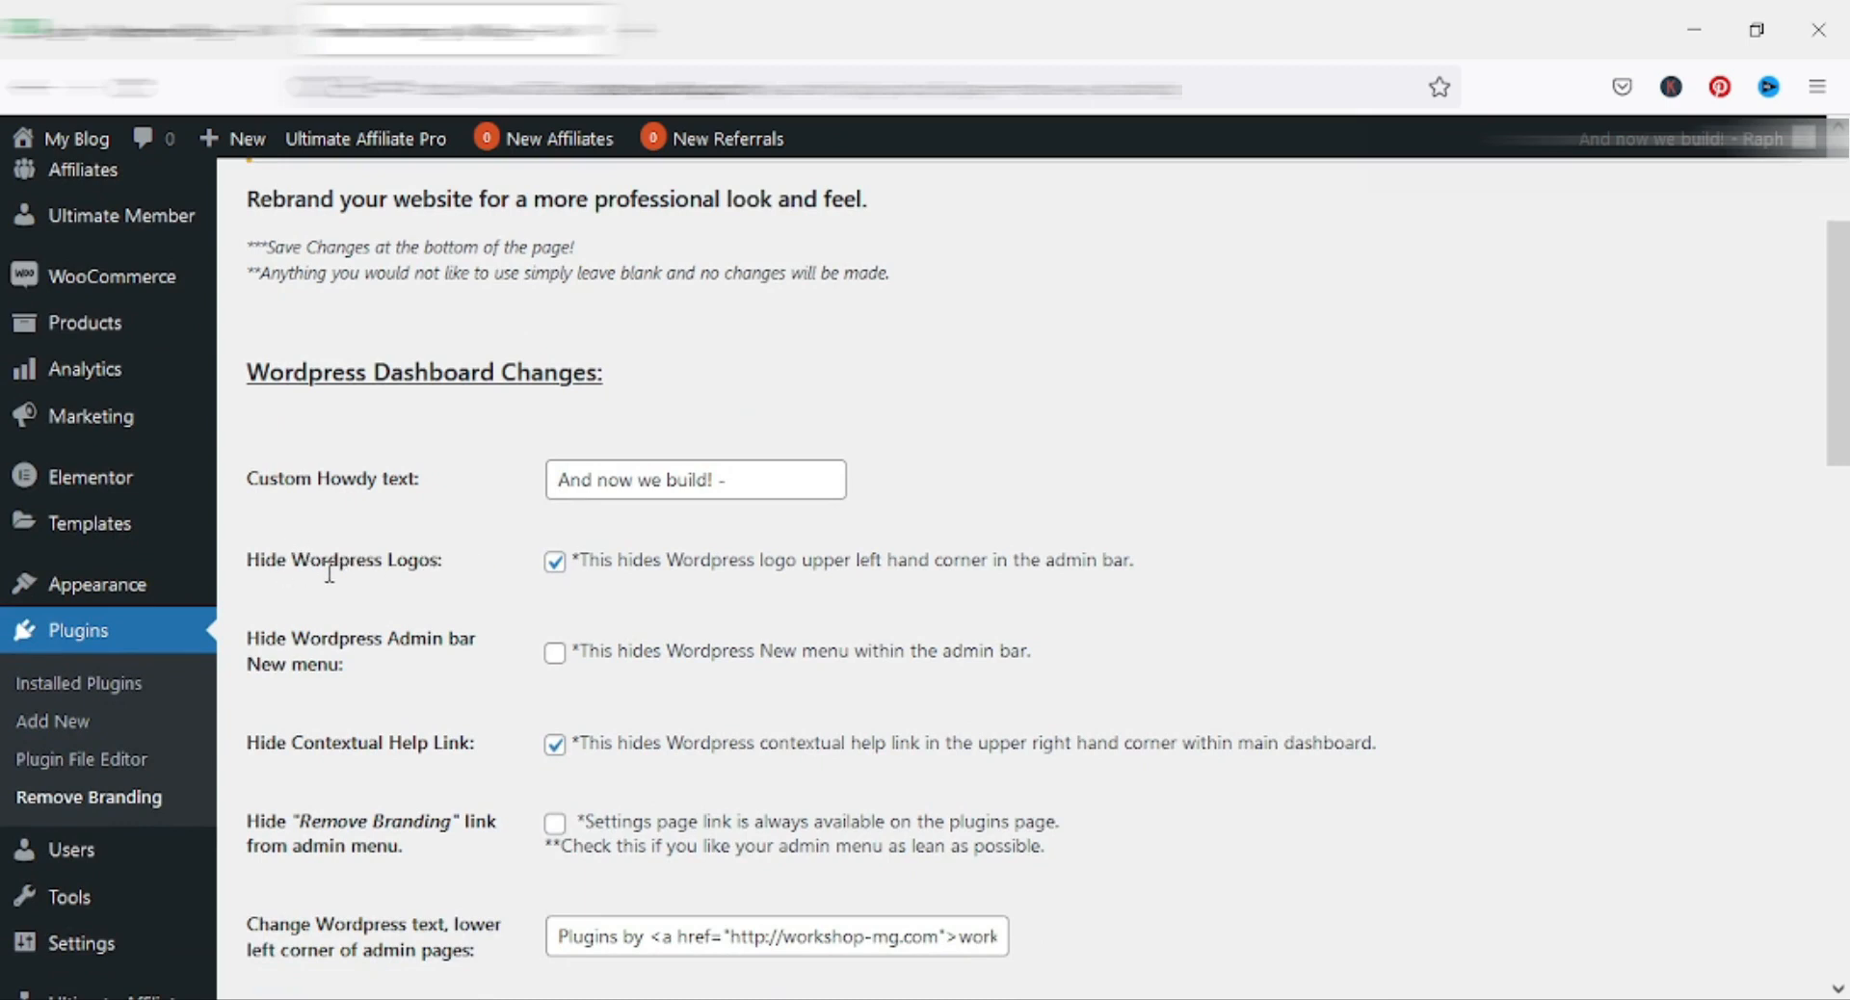
Step: Keep Hide Wordpress Logos enabled and enable hiding the "Remove Branding" link from the admin menu
{"action": "left_click", "coordinate": [554, 568]}
{"action": "left_click", "coordinate": [556, 568]}
{"action": "scroll", "coordinate": [496, 589], "scroll_direction": "down", "scroll_amount": 2}
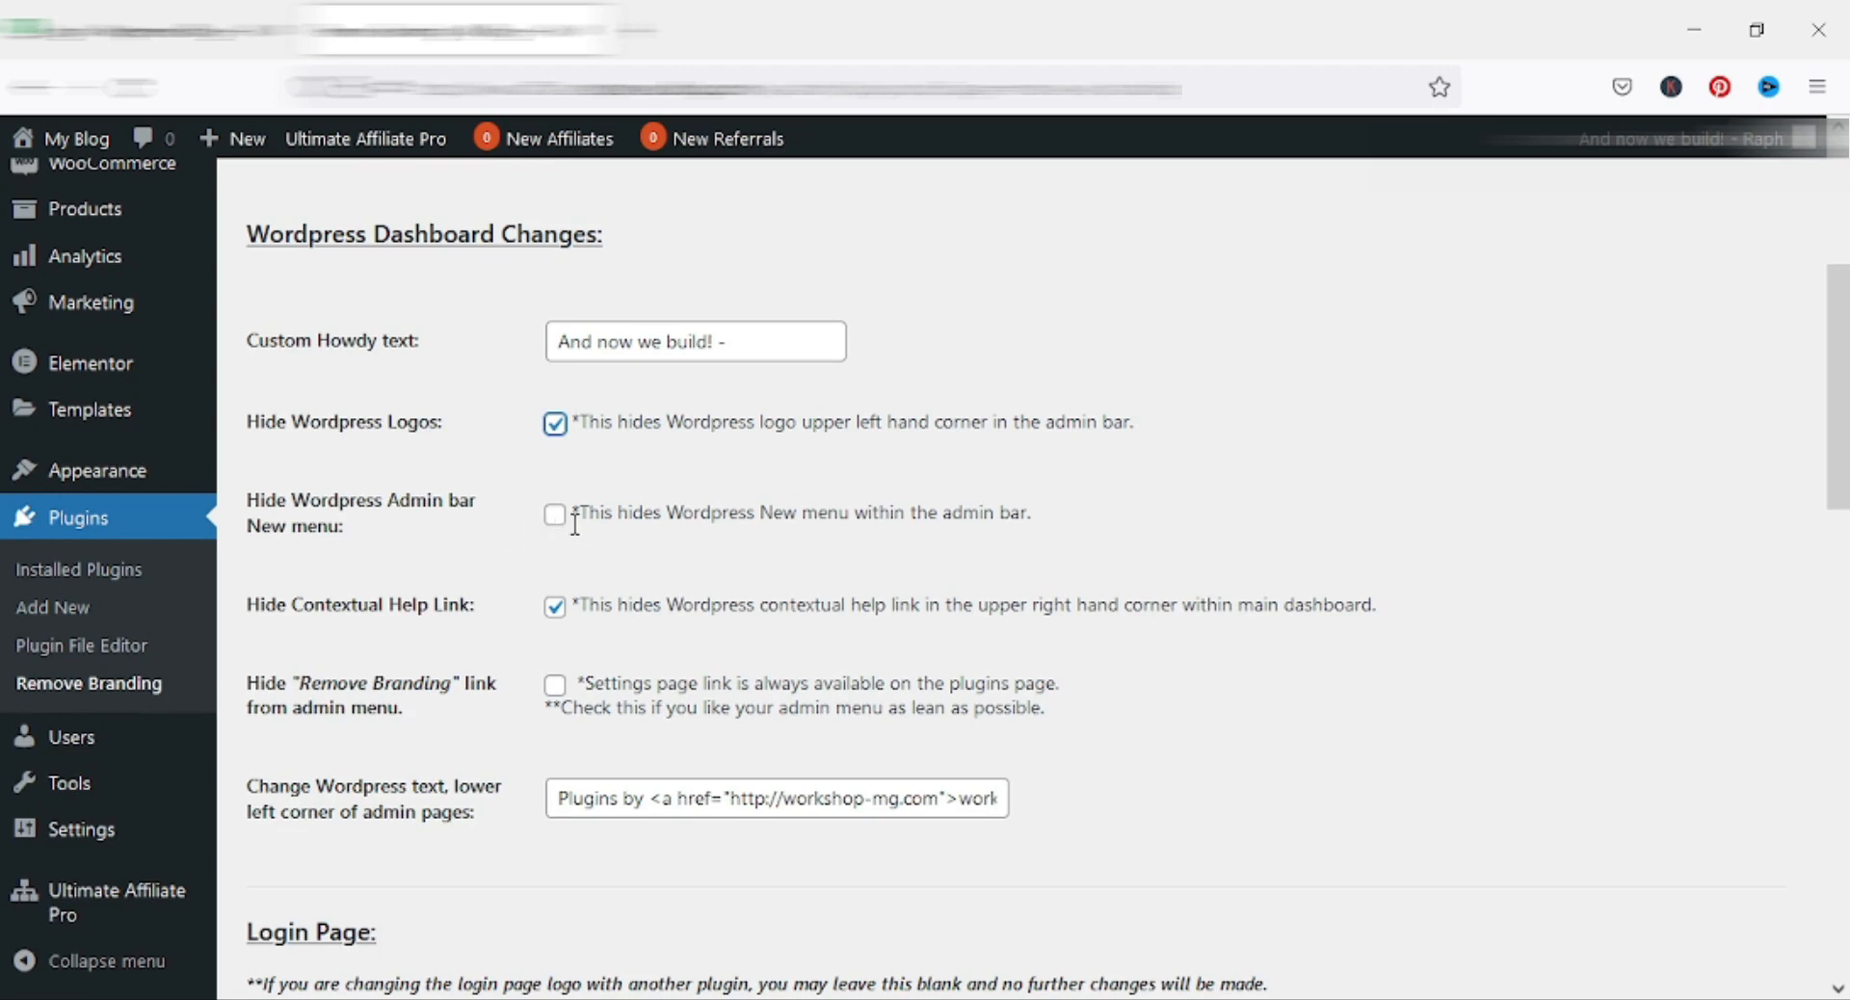
{"action": "scroll", "coordinate": [549, 520], "scroll_direction": "down", "scroll_amount": 3}
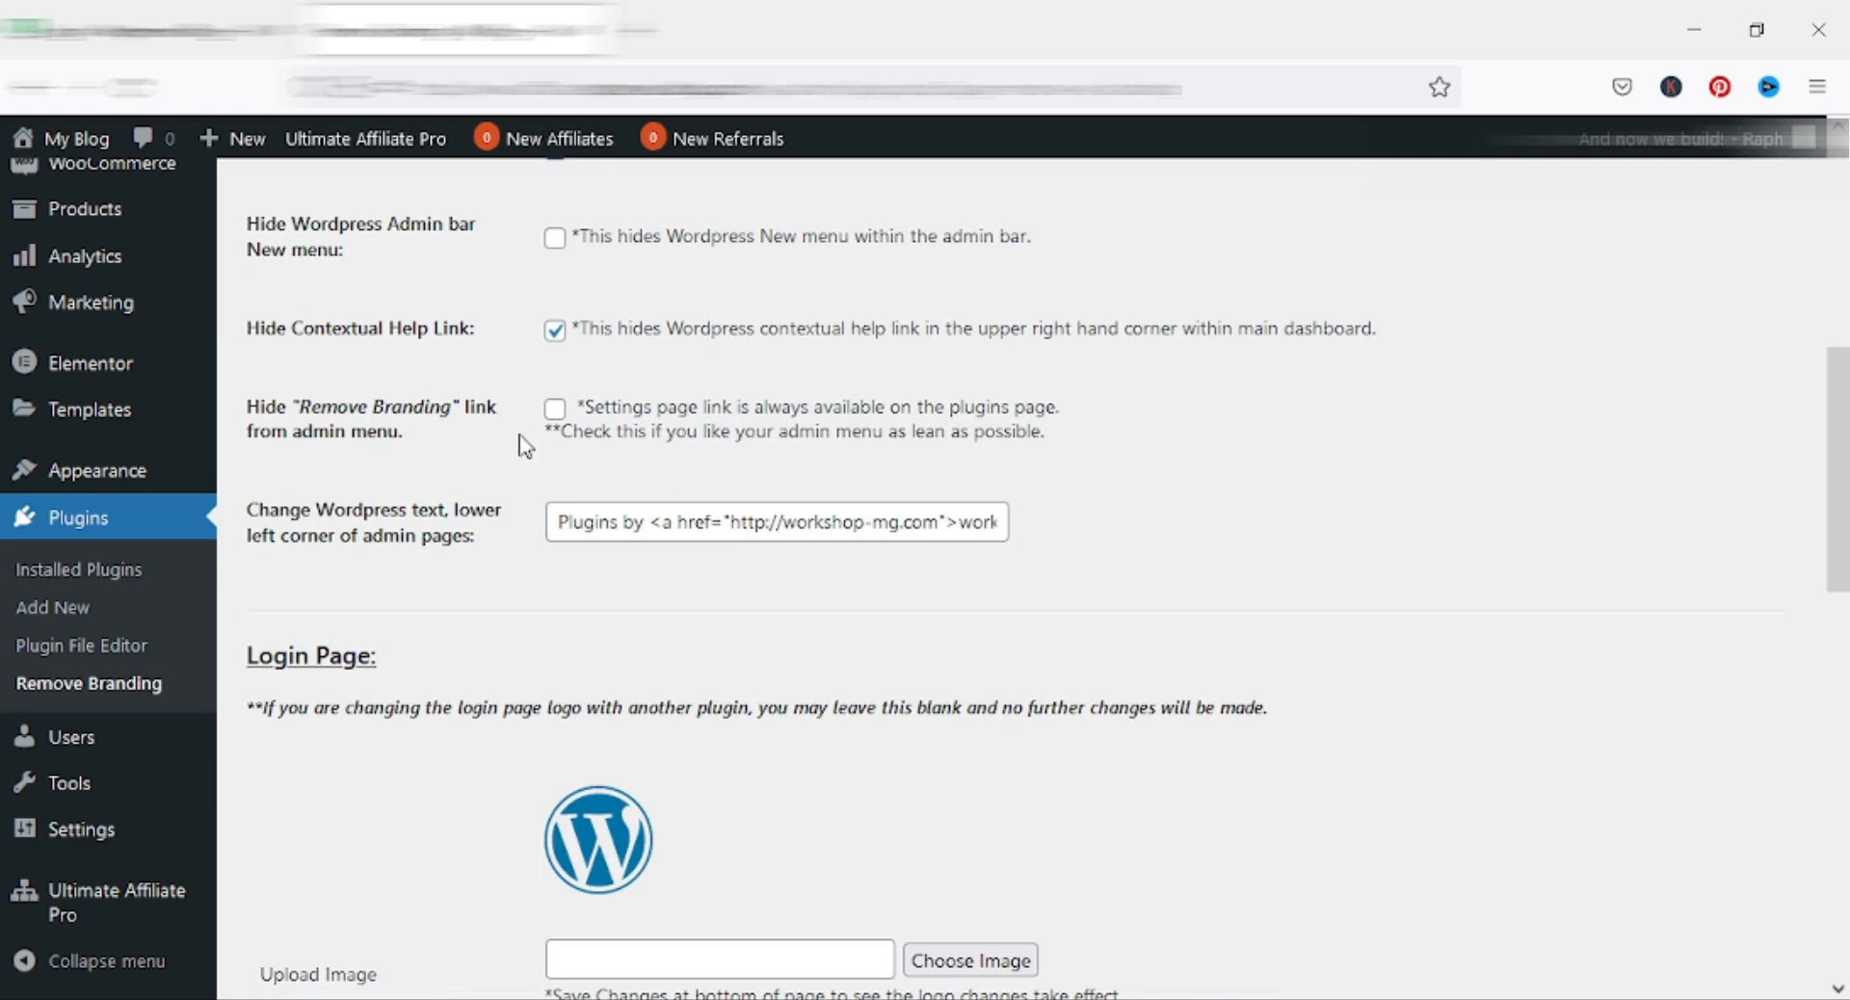
{"action": "left_click", "coordinate": [555, 412]}
Step: Open the image chooser for the logo in the Login Page section
{"action": "scroll", "coordinate": [493, 465], "scroll_direction": "down", "scroll_amount": 2}
{"action": "scroll", "coordinate": [494, 465], "scroll_direction": "down", "scroll_amount": 4}
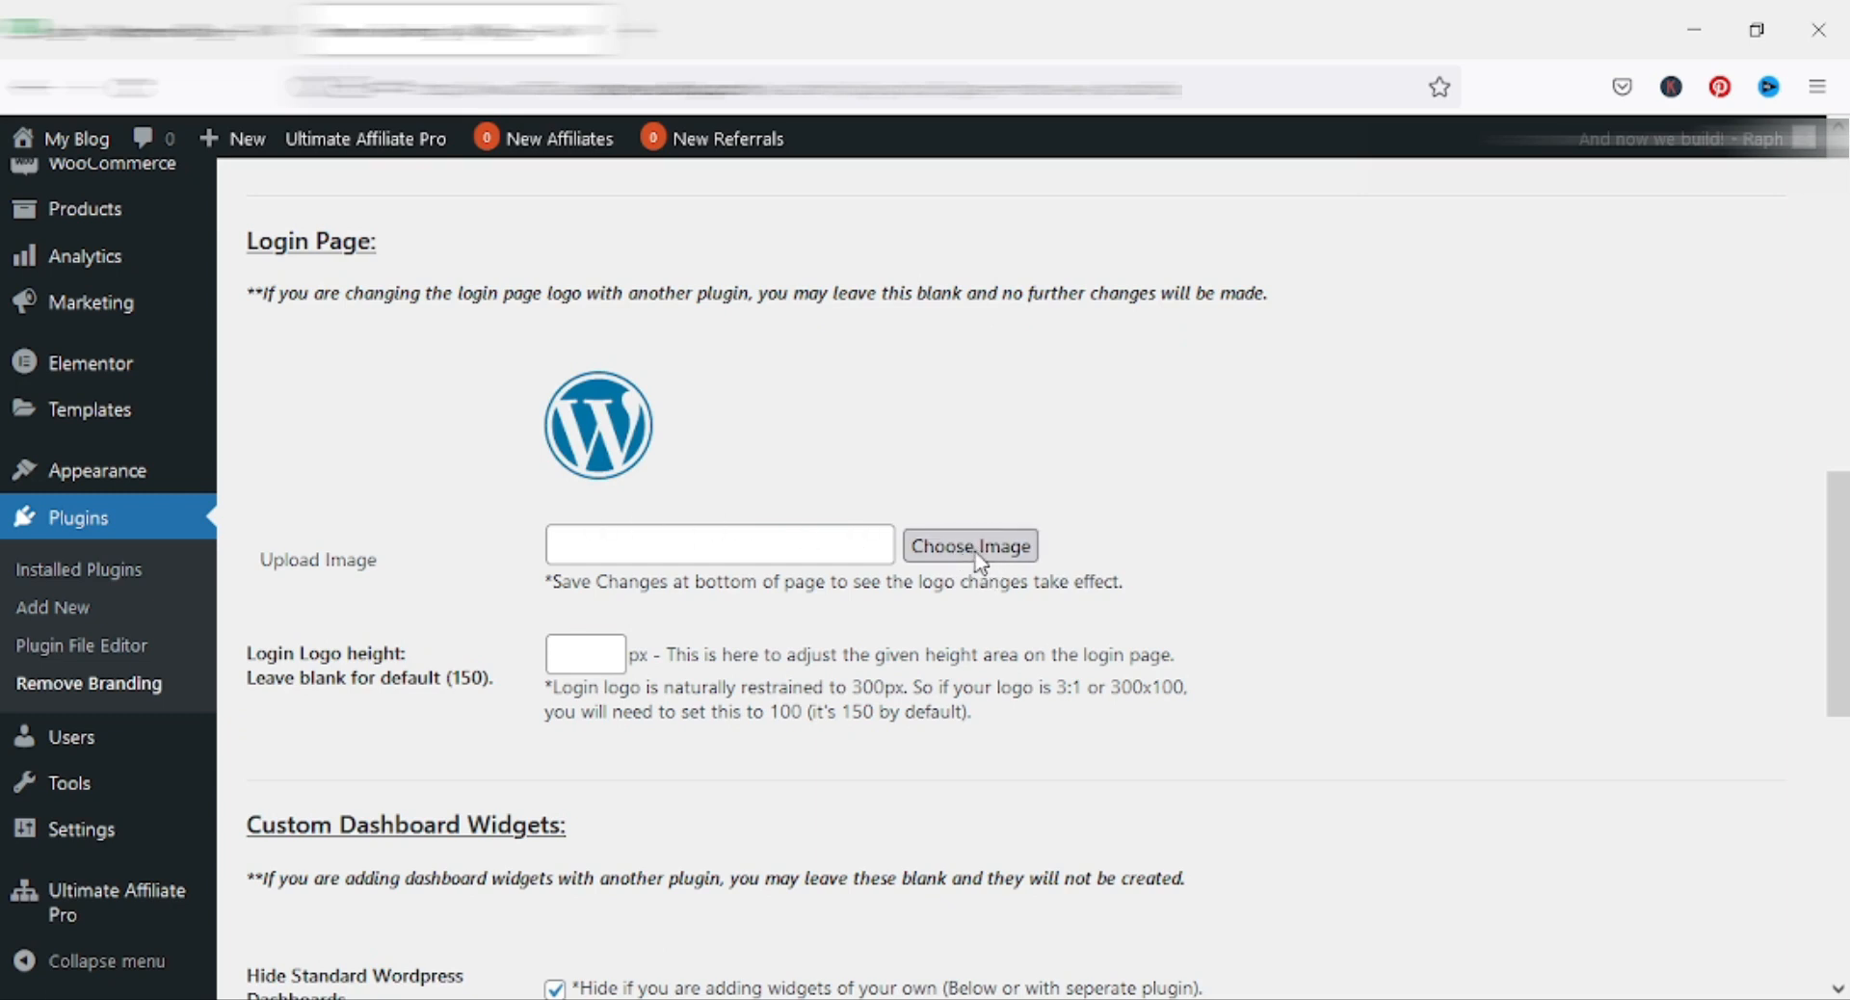
{"action": "left_click", "coordinate": [974, 557]}
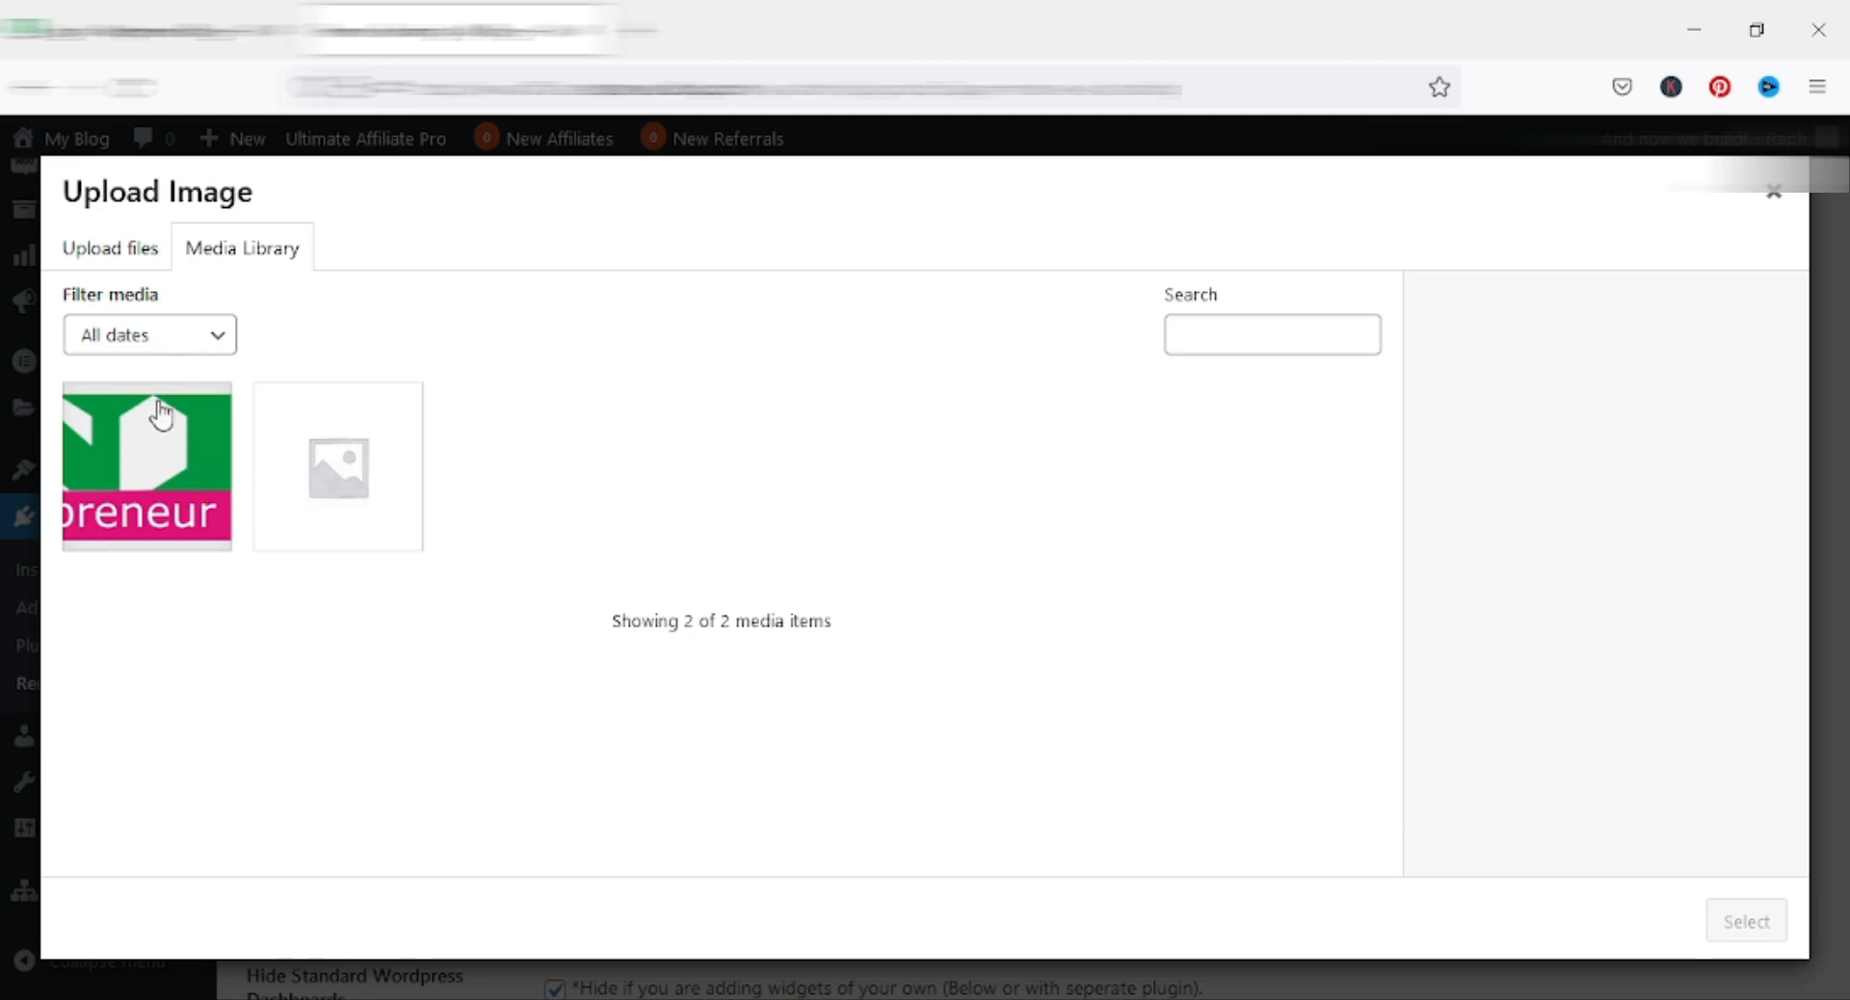
{"action": "left_click", "coordinate": [115, 251]}
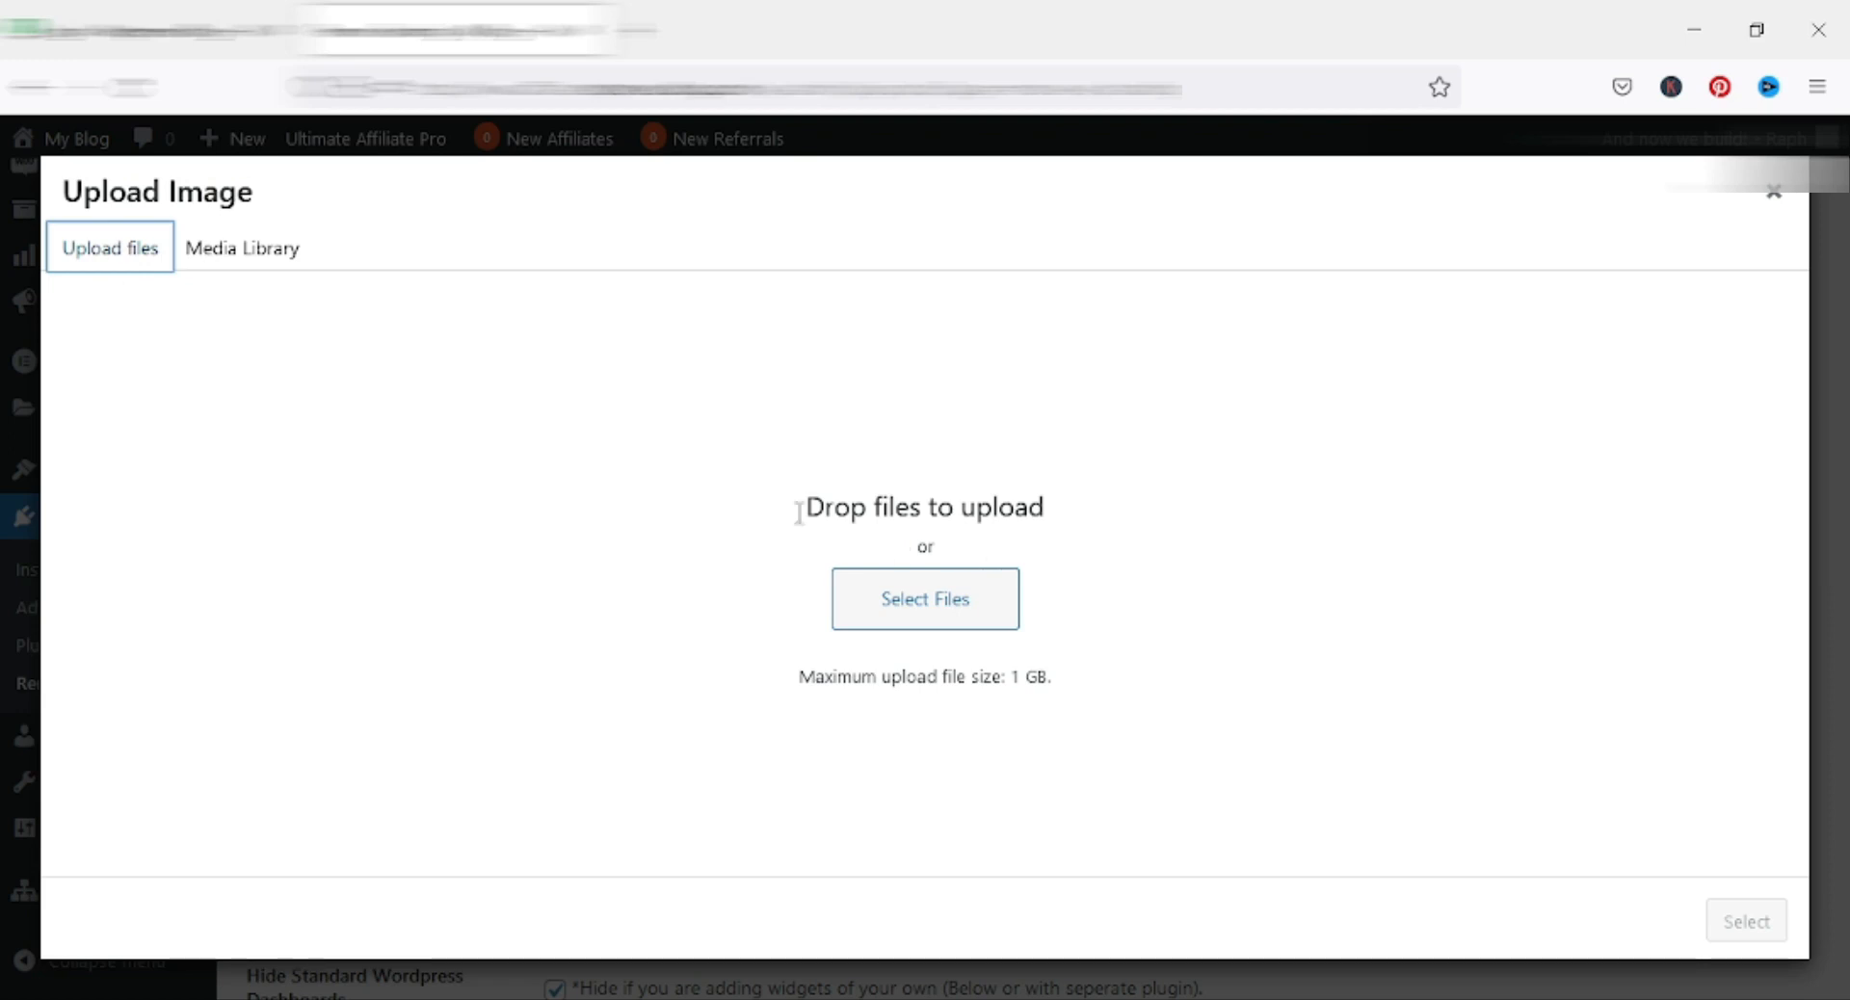
{"action": "left_click", "coordinate": [219, 256]}
{"action": "left_click", "coordinate": [192, 482]}
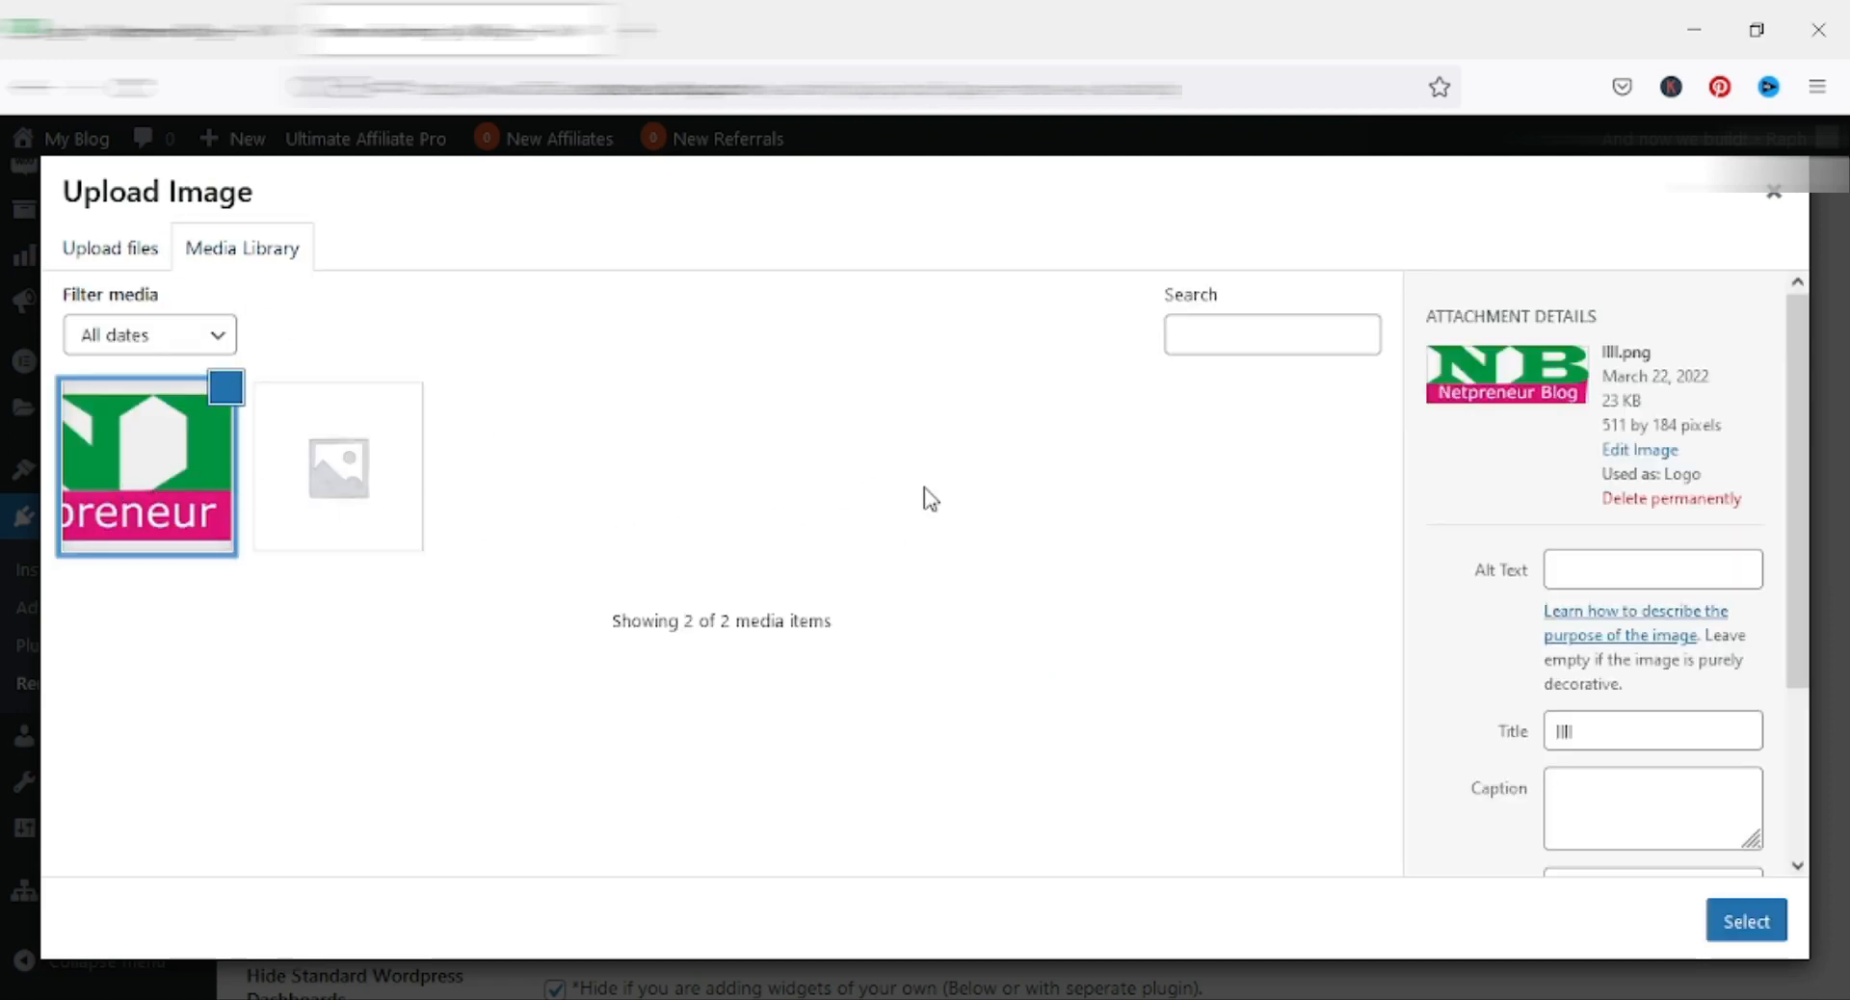
{"action": "left_click", "coordinate": [137, 479]}
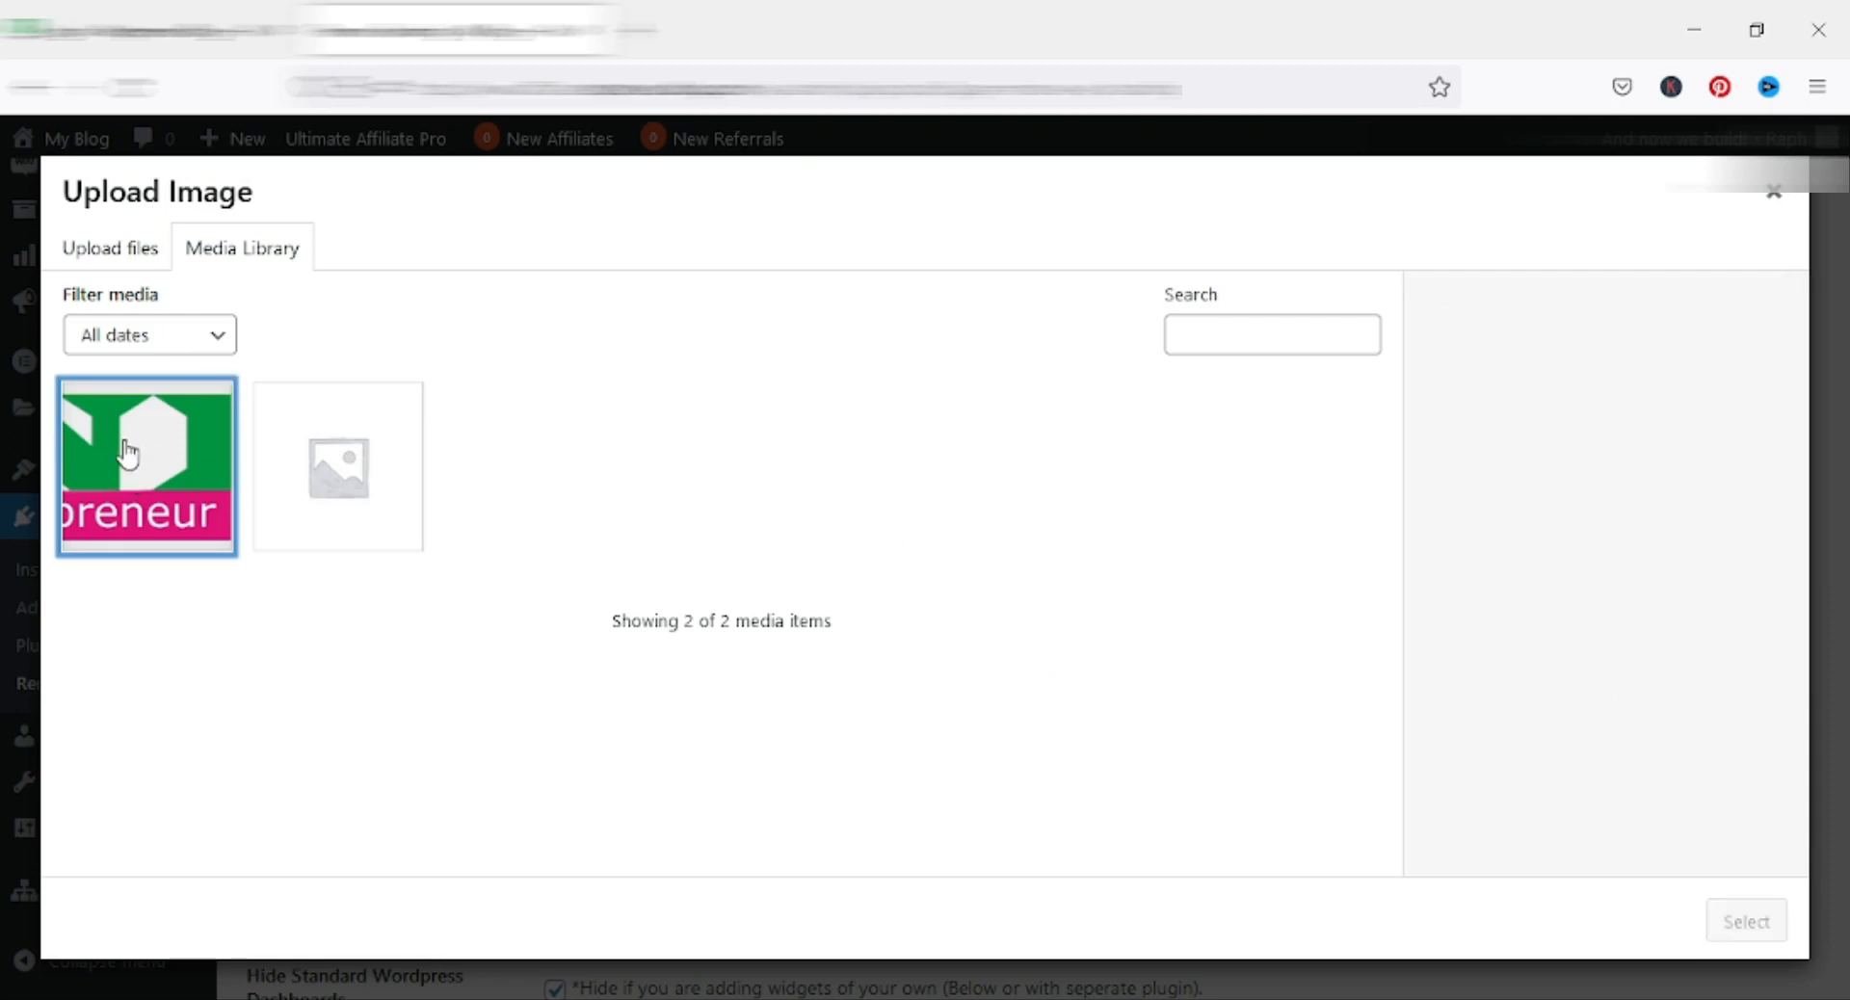
Step: Upload the RDC logo file looo.png to the media library and select it as the login page logo
{"action": "left_click", "coordinate": [128, 264]}
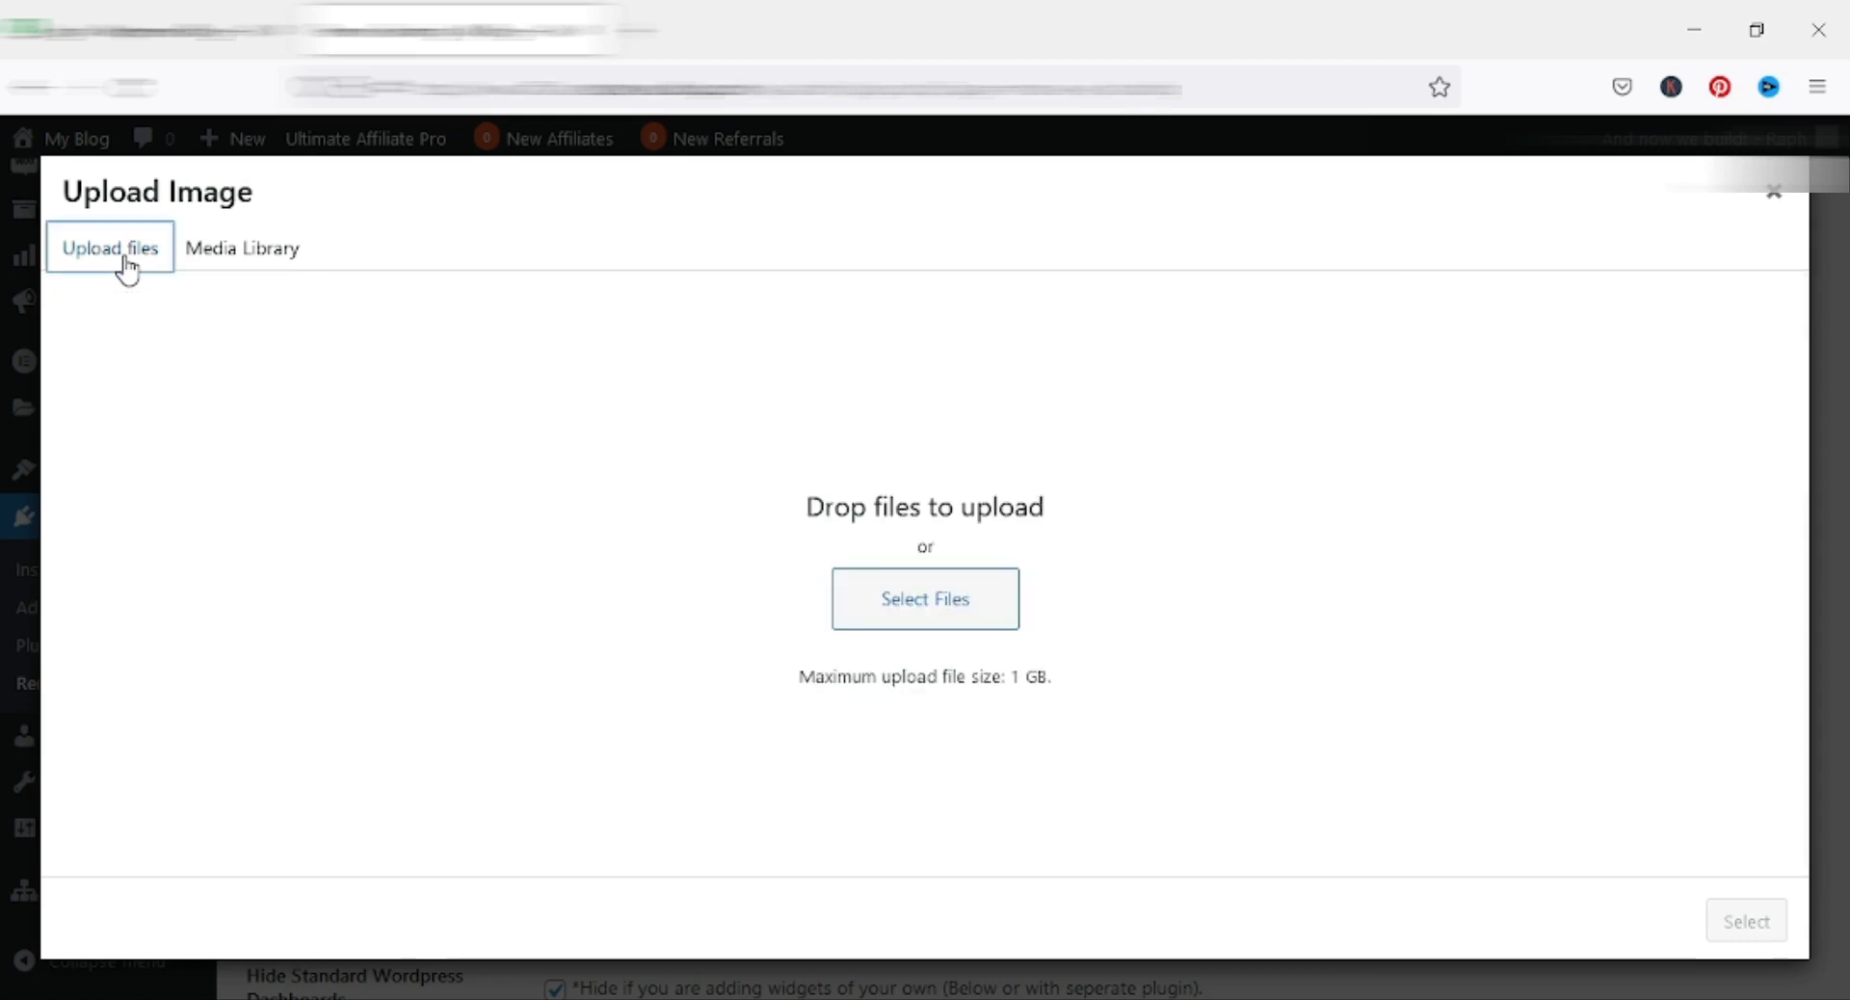
{"action": "left_click", "coordinate": [952, 613]}
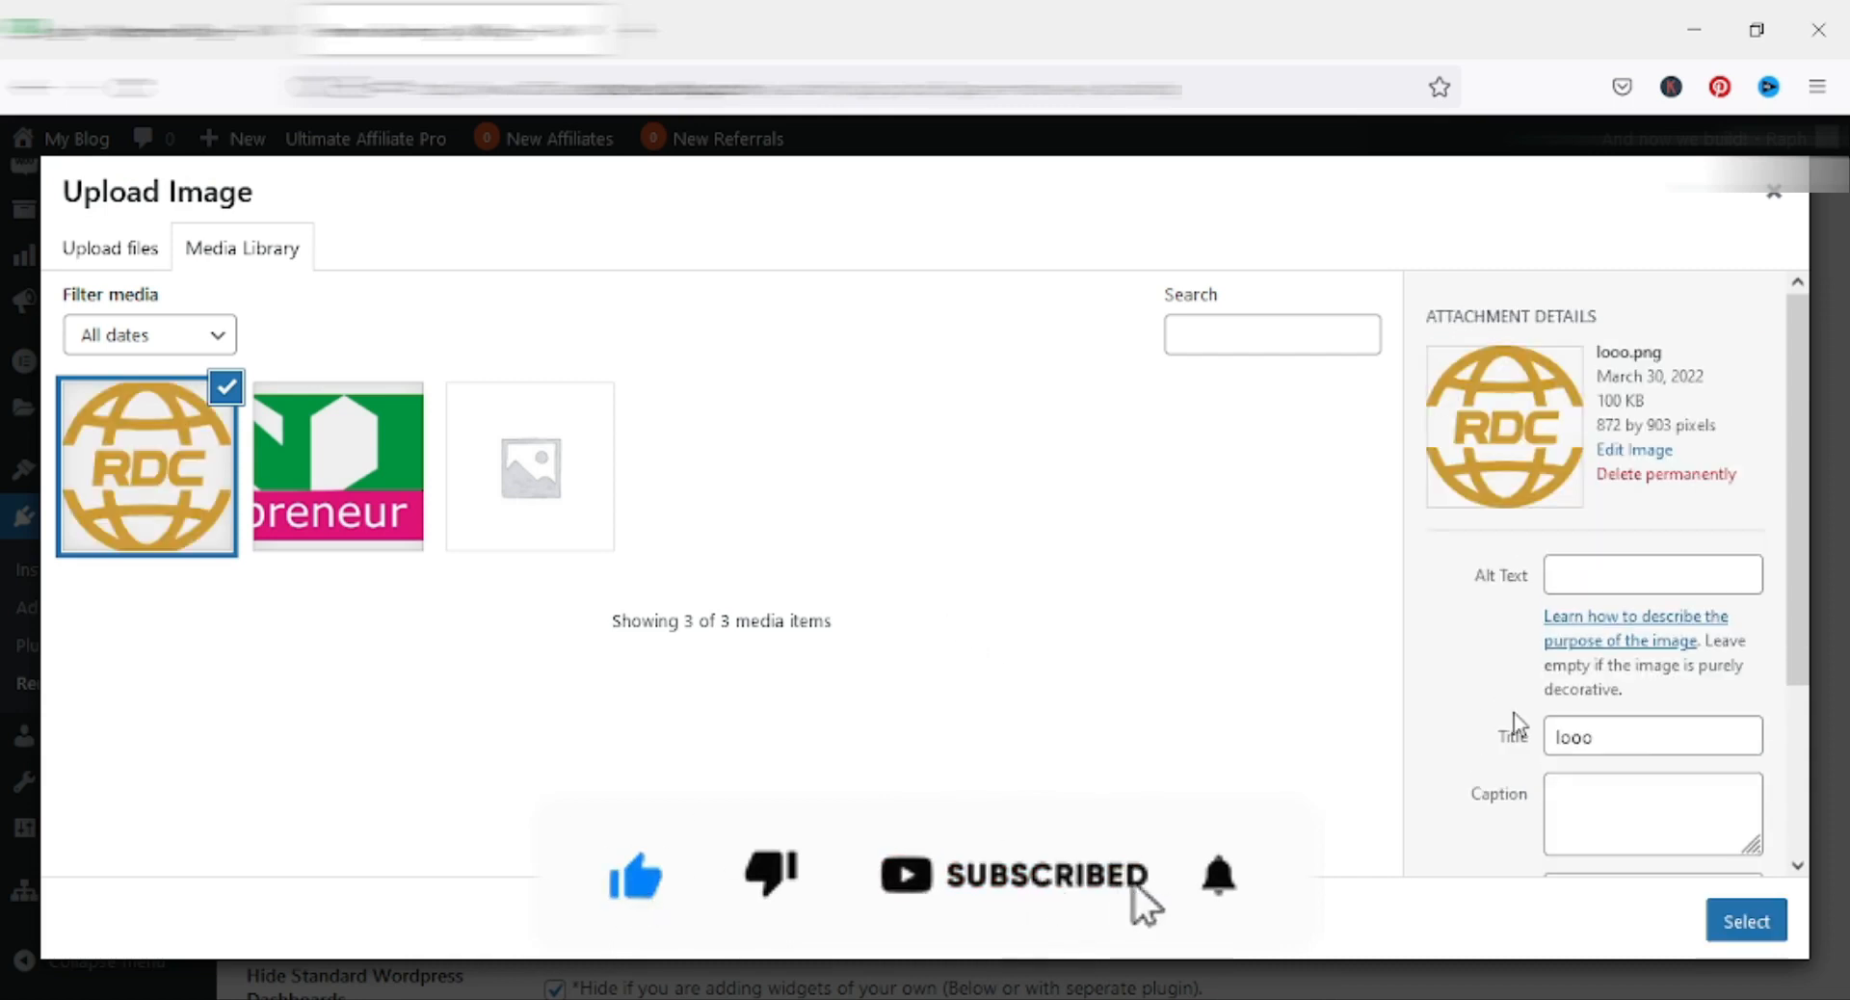
{"action": "double_click", "coordinate": [1644, 738]}
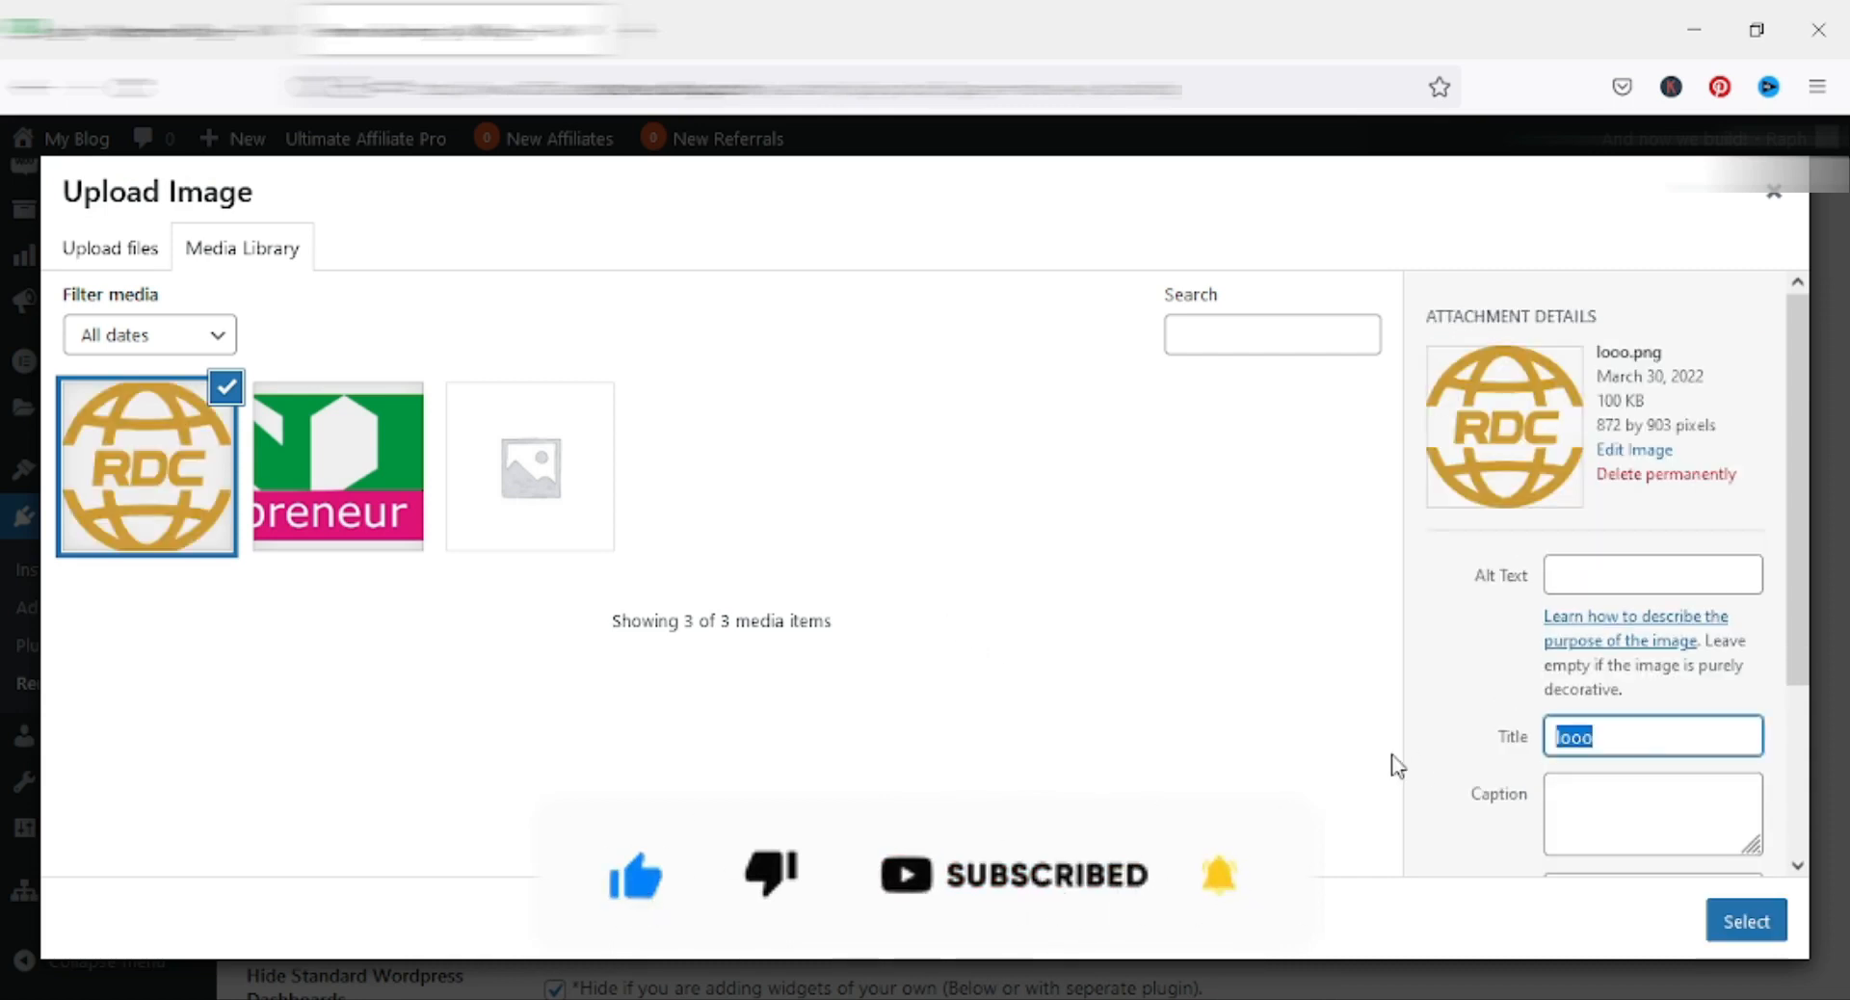
{"action": "left_click", "coordinate": [1337, 747]}
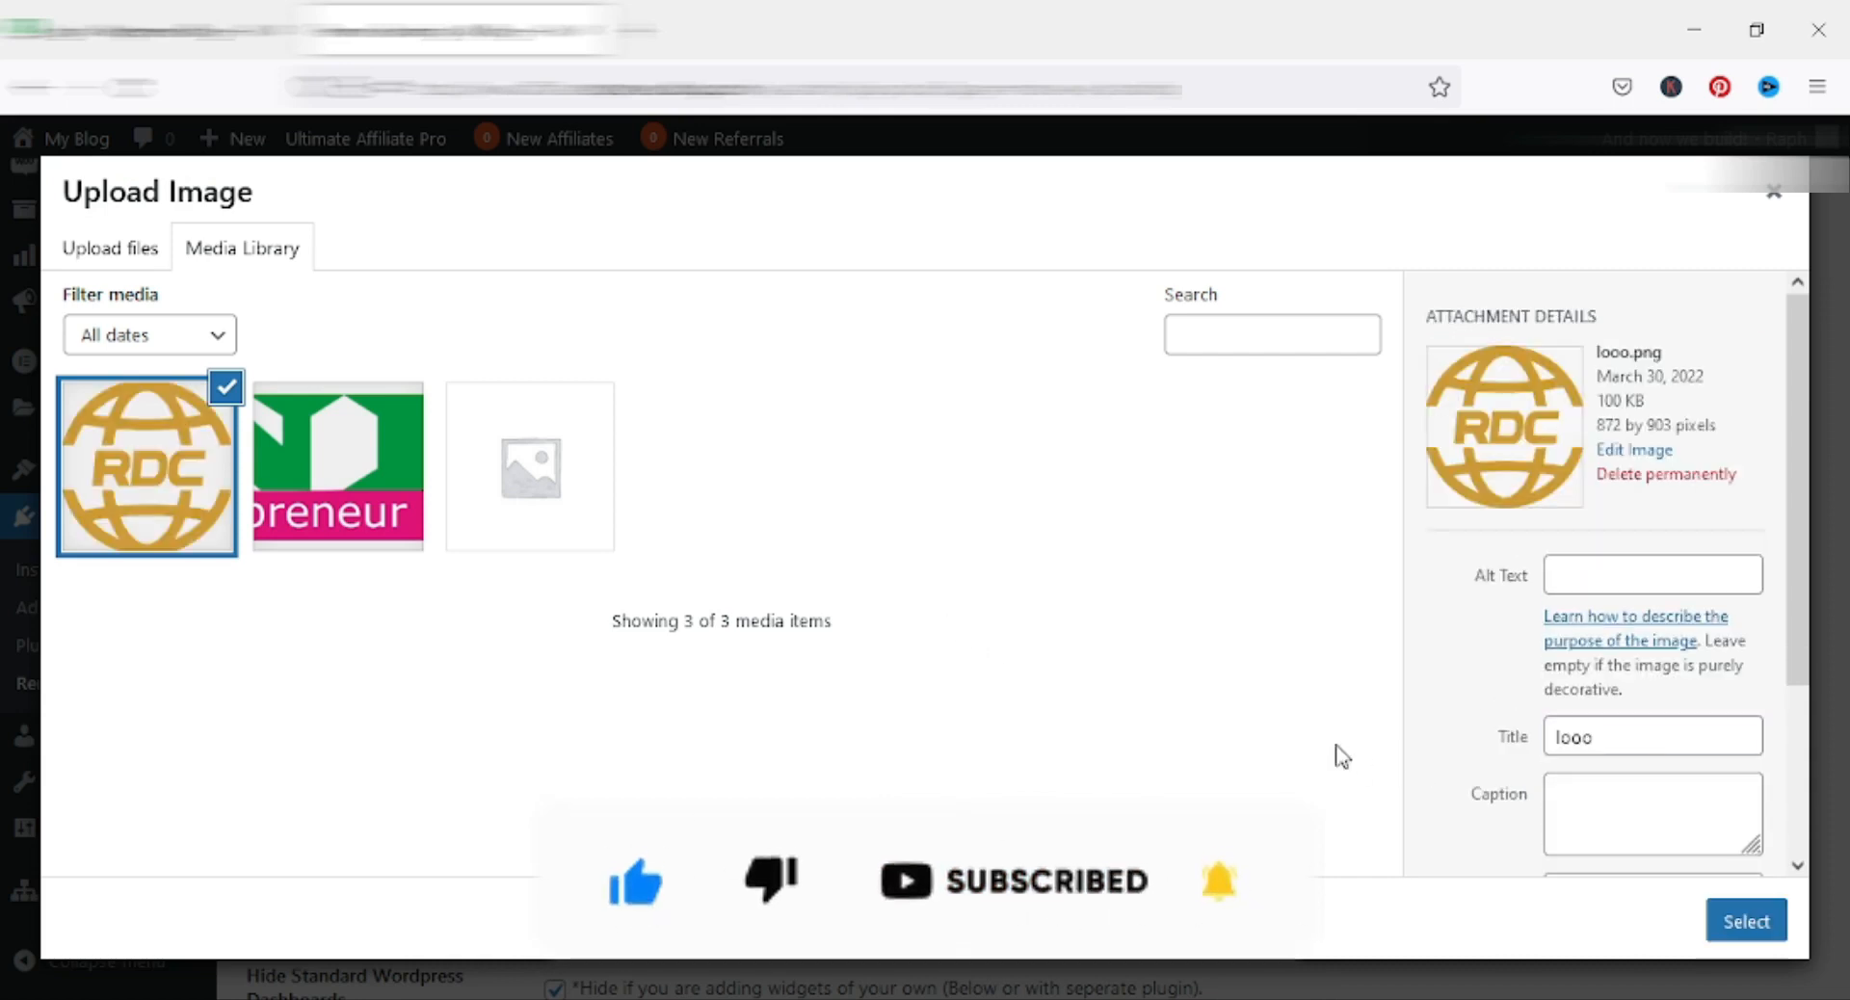
{"action": "left_click", "coordinate": [1744, 923]}
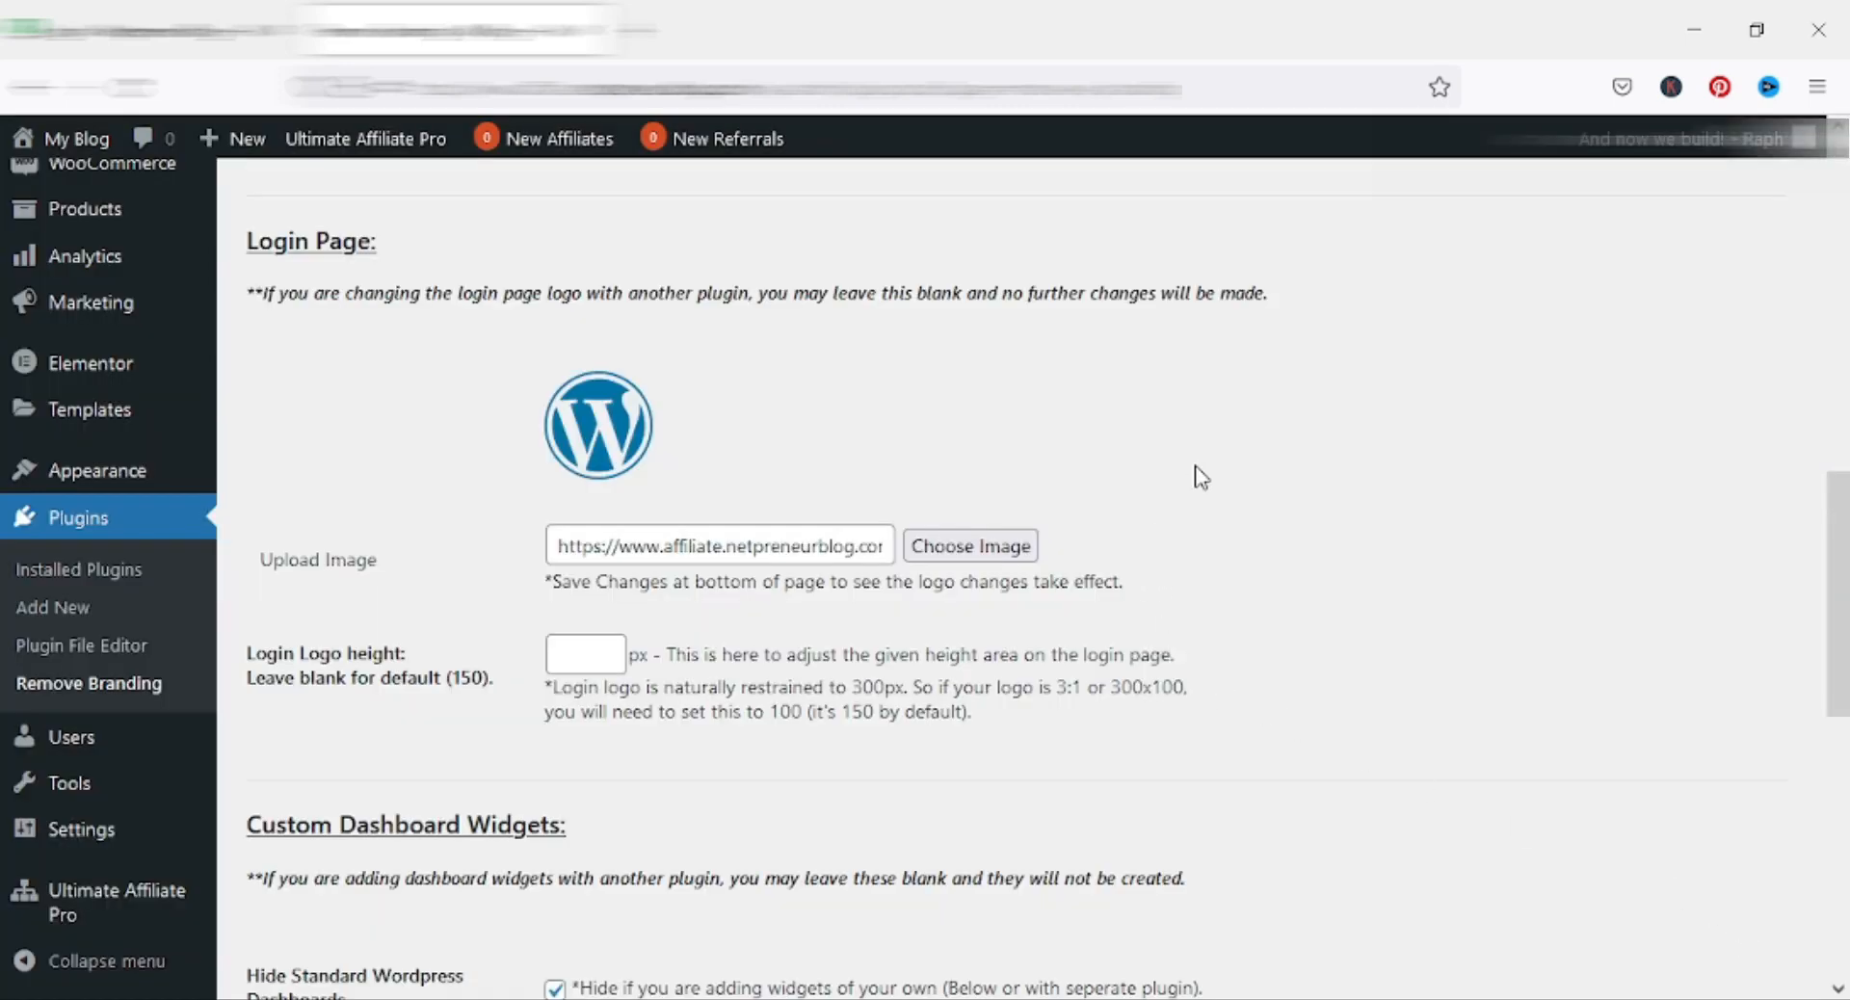
{"action": "scroll", "coordinate": [1201, 477], "scroll_direction": "down", "scroll_amount": 3}
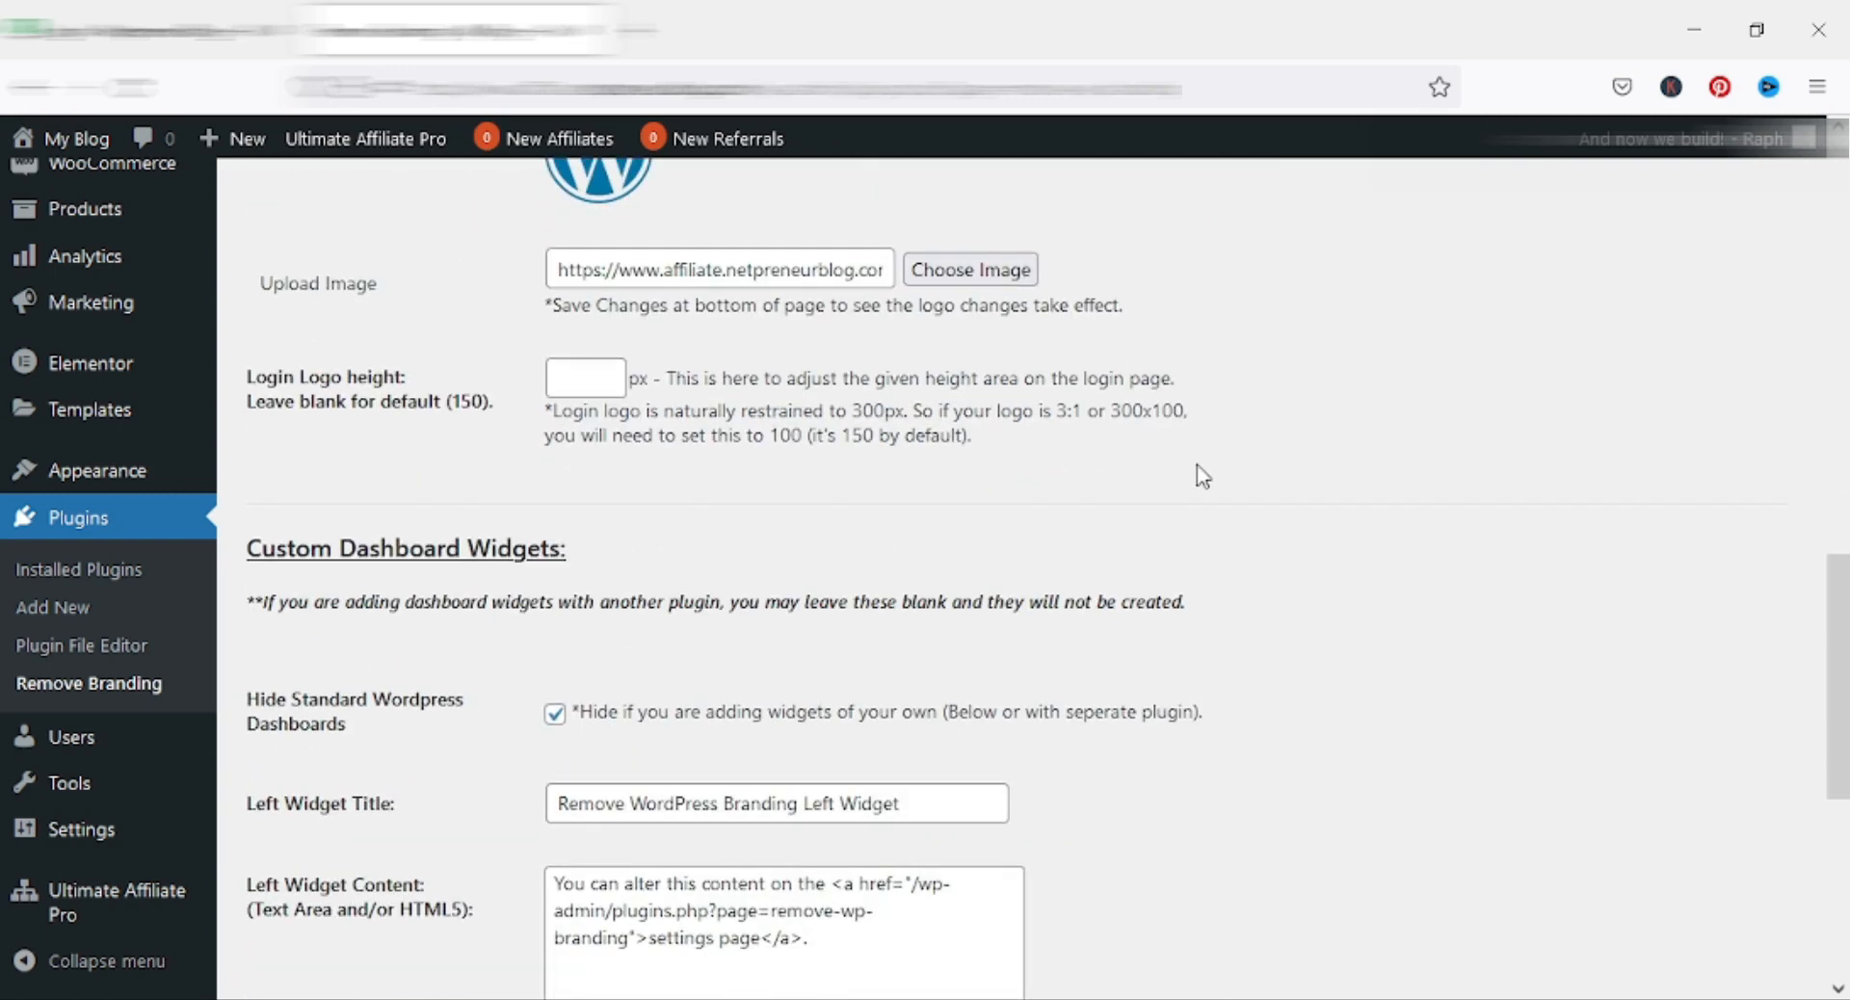
Step: Save the Remove WP Branding settings with the new login page logo, leaving the login logo height and dashboard widget fields as they are
{"action": "scroll", "coordinate": [1202, 477], "scroll_direction": "down", "scroll_amount": 2}
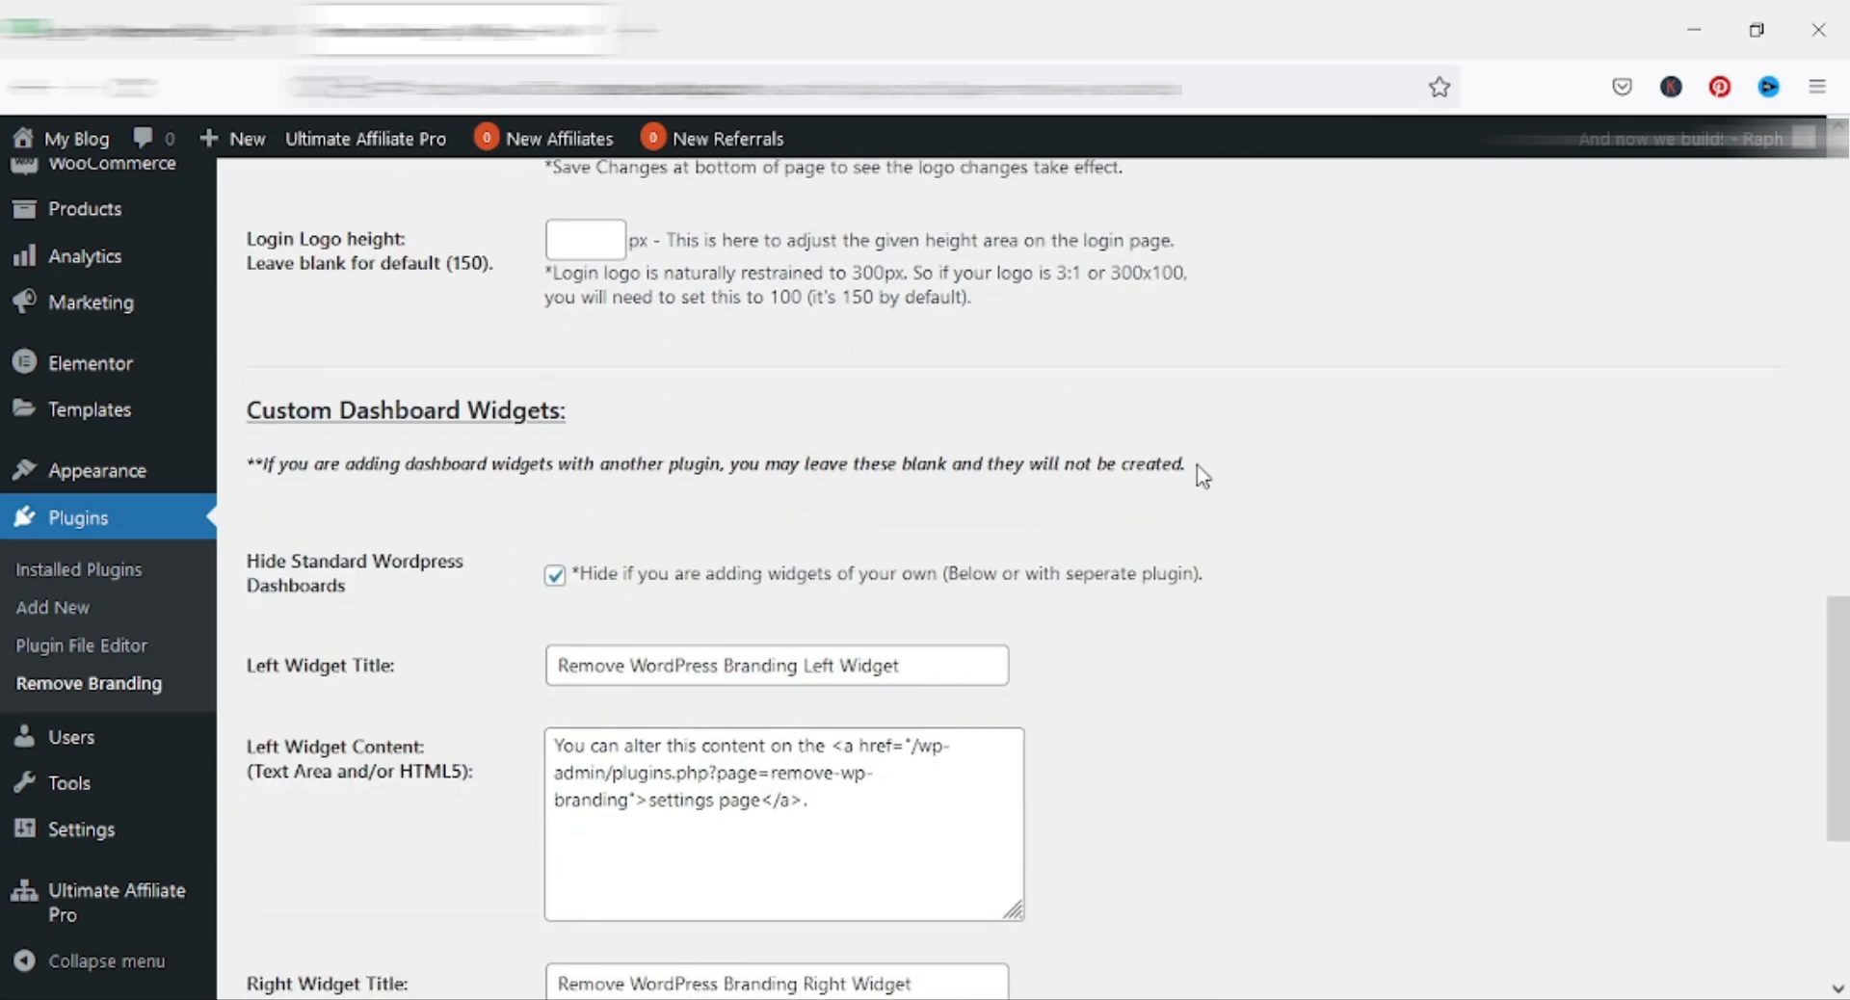
{"action": "scroll", "coordinate": [1202, 477], "scroll_direction": "down", "scroll_amount": 4}
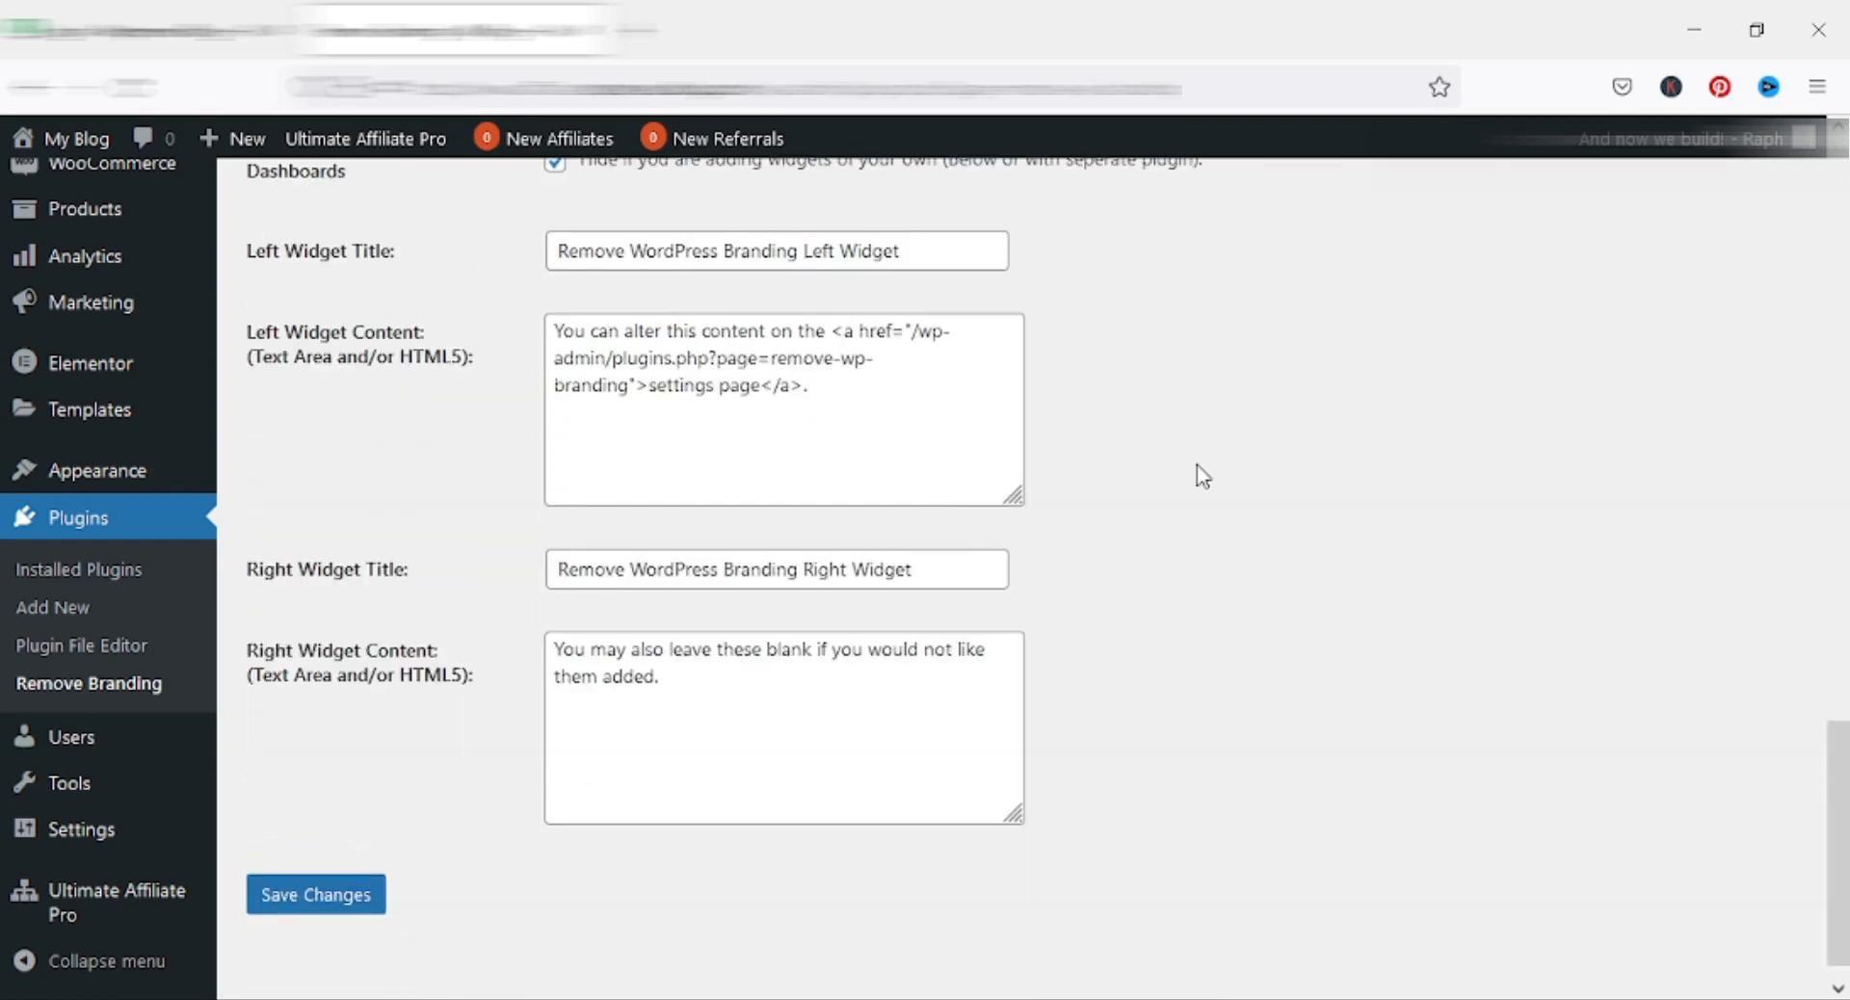
{"action": "scroll", "coordinate": [1202, 477], "scroll_direction": "down", "scroll_amount": 1}
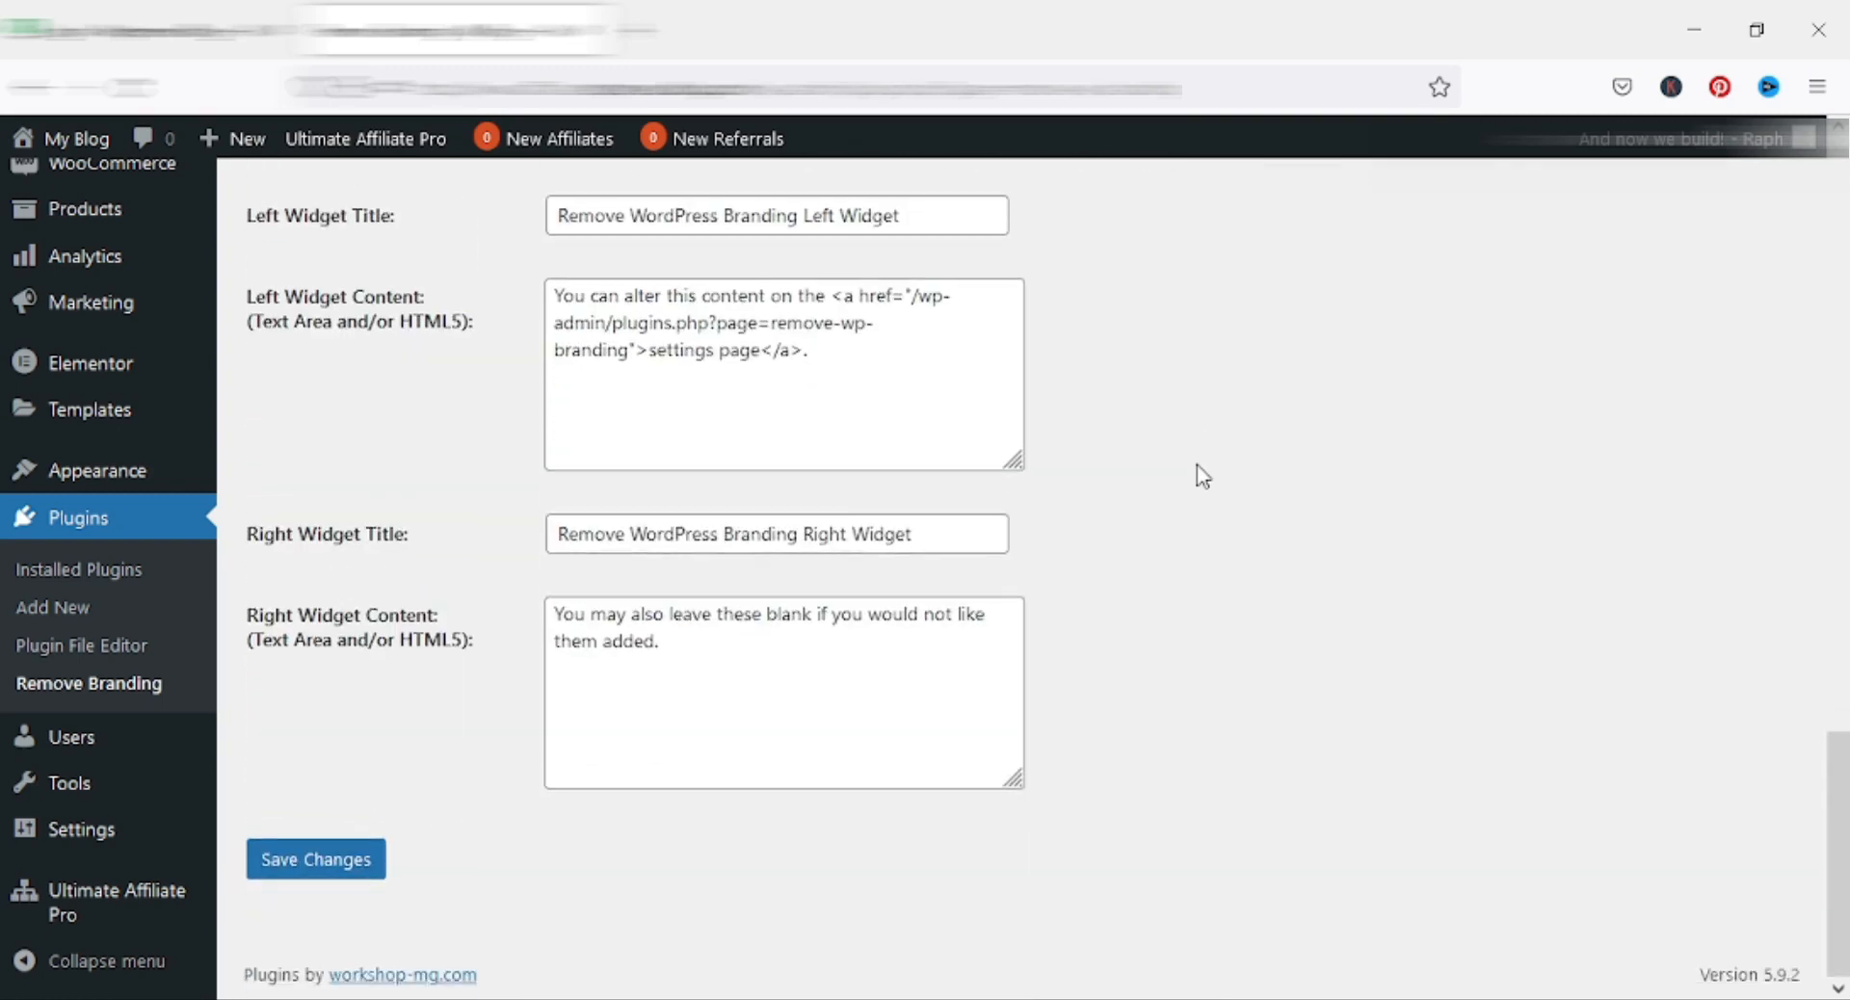
{"action": "left_click", "coordinate": [306, 856]}
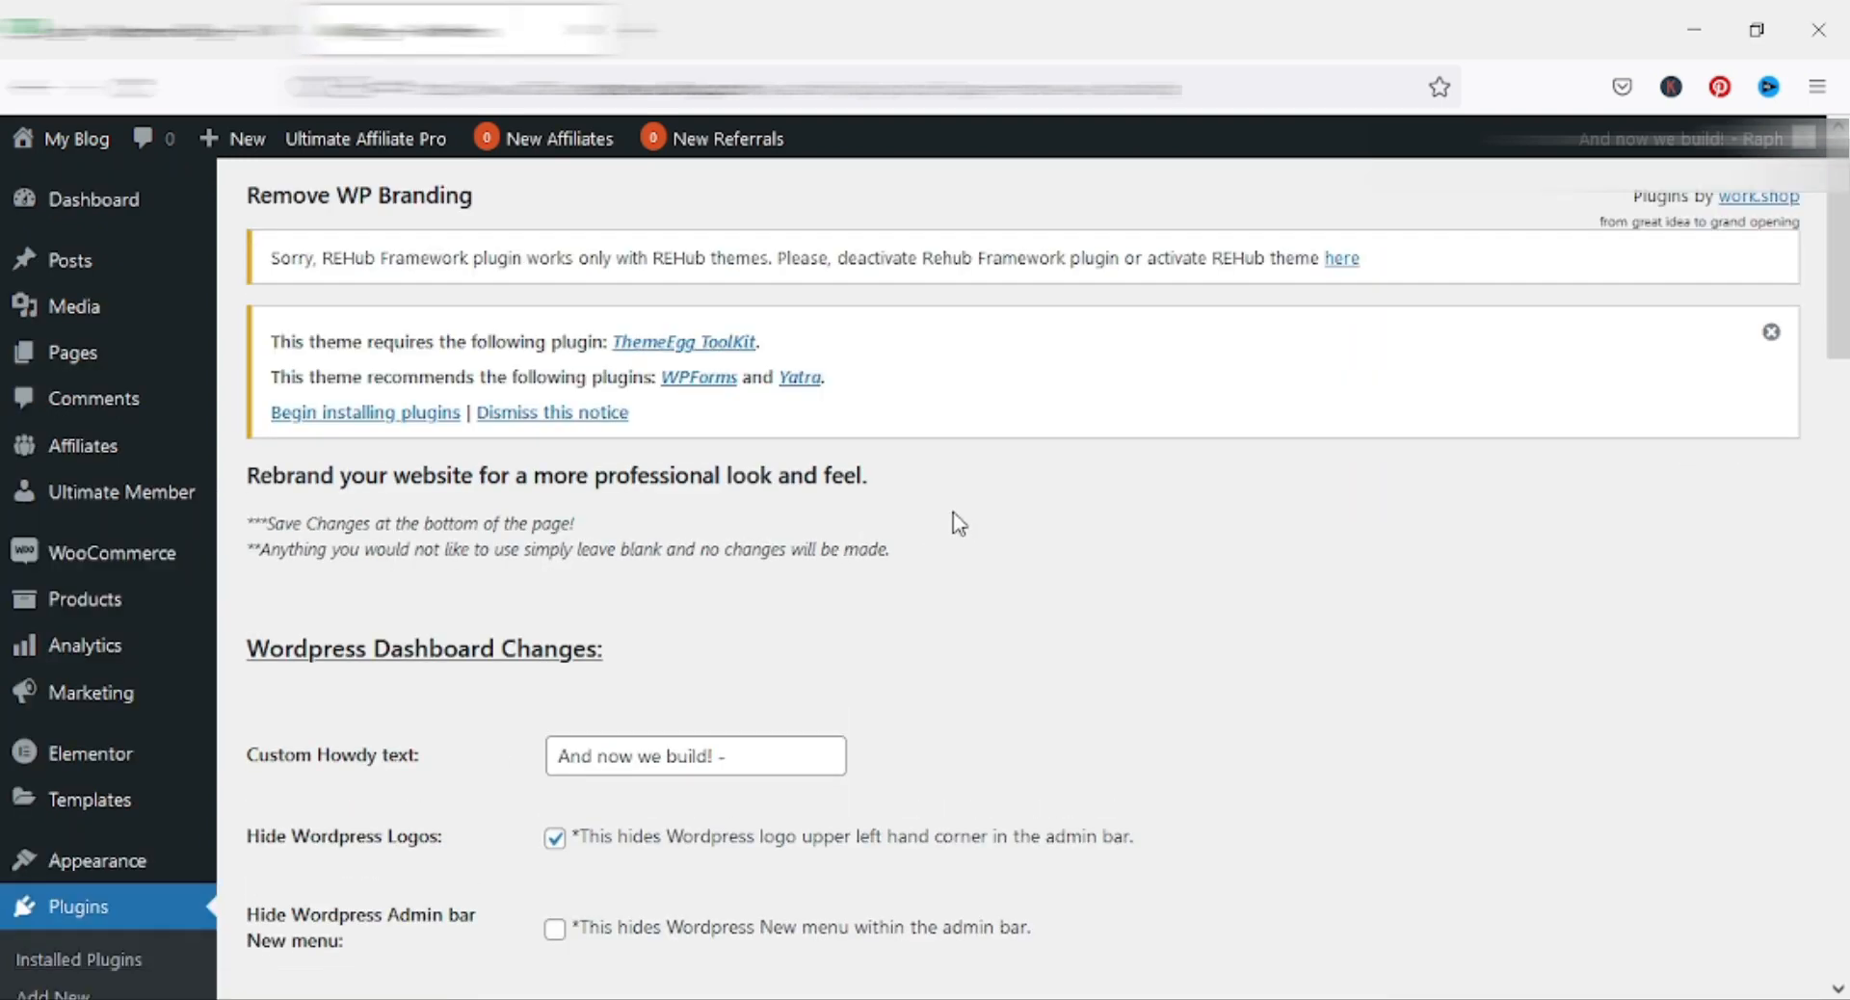
Step: Check the saved logo preview in the plugin's Login Page section
{"action": "scroll", "coordinate": [958, 523], "scroll_direction": "down", "scroll_amount": 3}
{"action": "scroll", "coordinate": [954, 518], "scroll_direction": "up", "scroll_amount": 3}
{"action": "scroll", "coordinate": [951, 516], "scroll_direction": "down", "scroll_amount": 12}
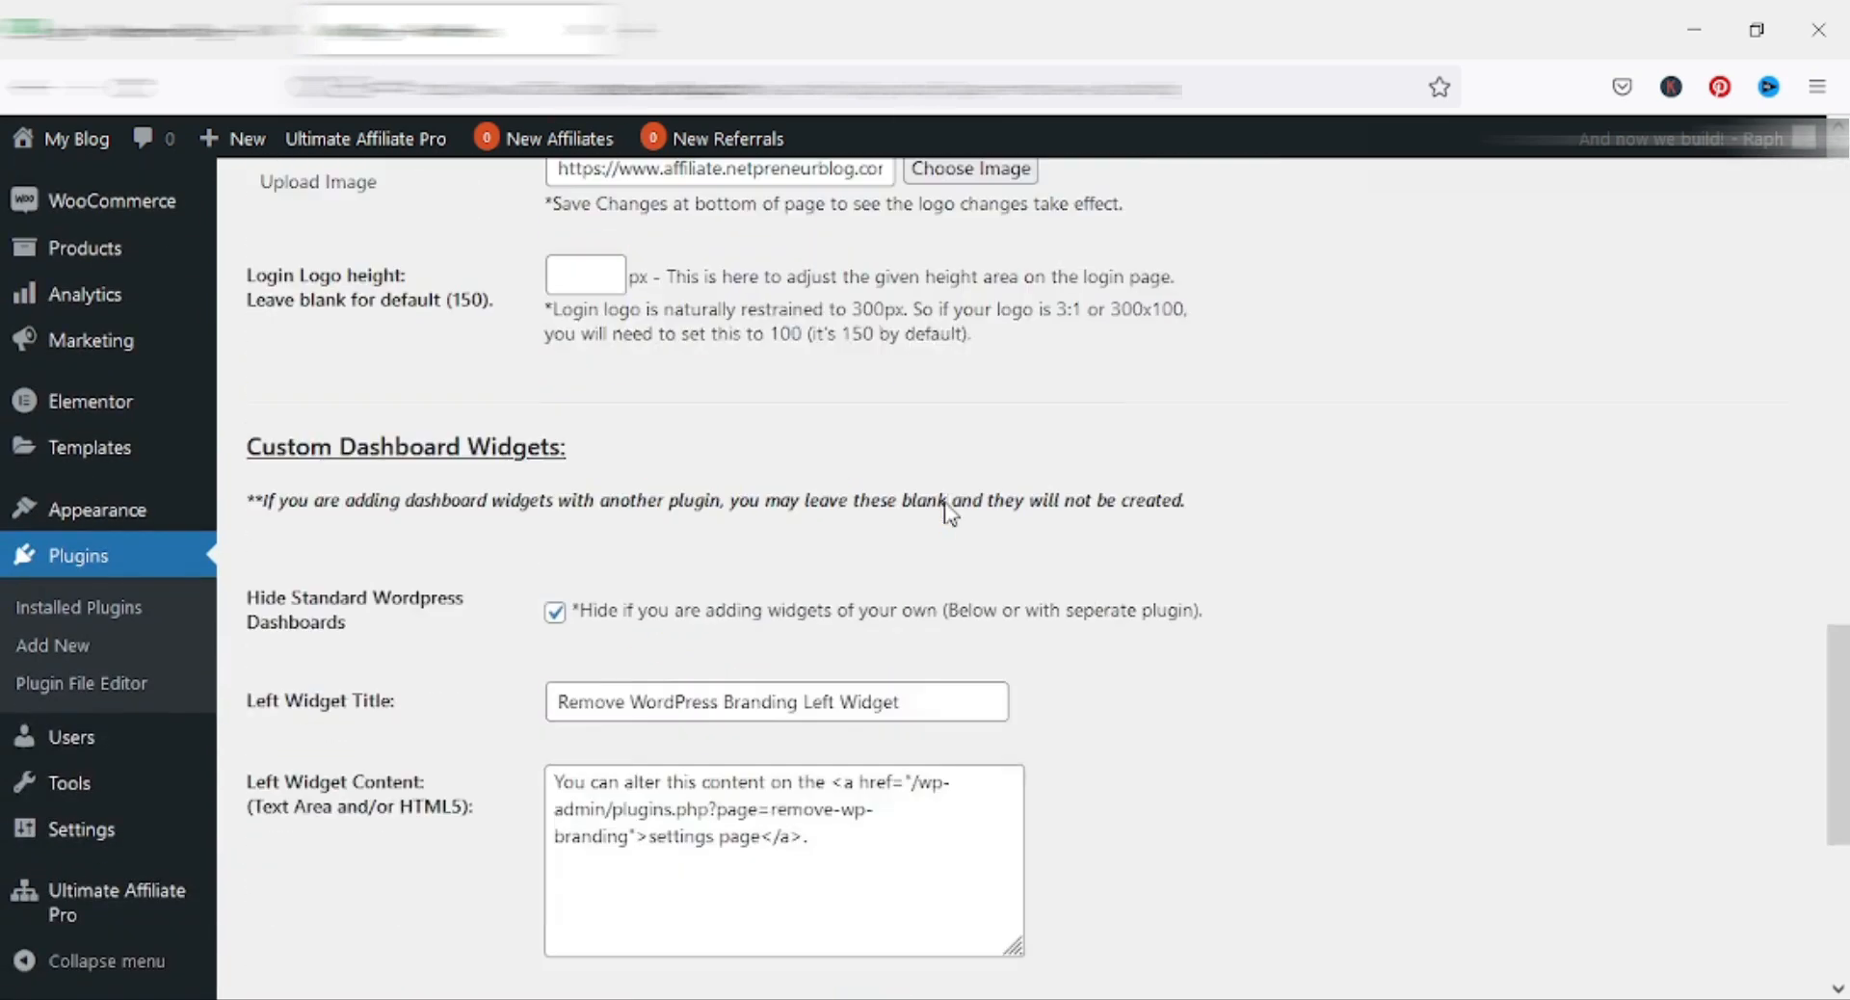
{"action": "scroll", "coordinate": [950, 516], "scroll_direction": "up", "scroll_amount": 2}
{"action": "scroll", "coordinate": [949, 510], "scroll_direction": "up", "scroll_amount": 3}
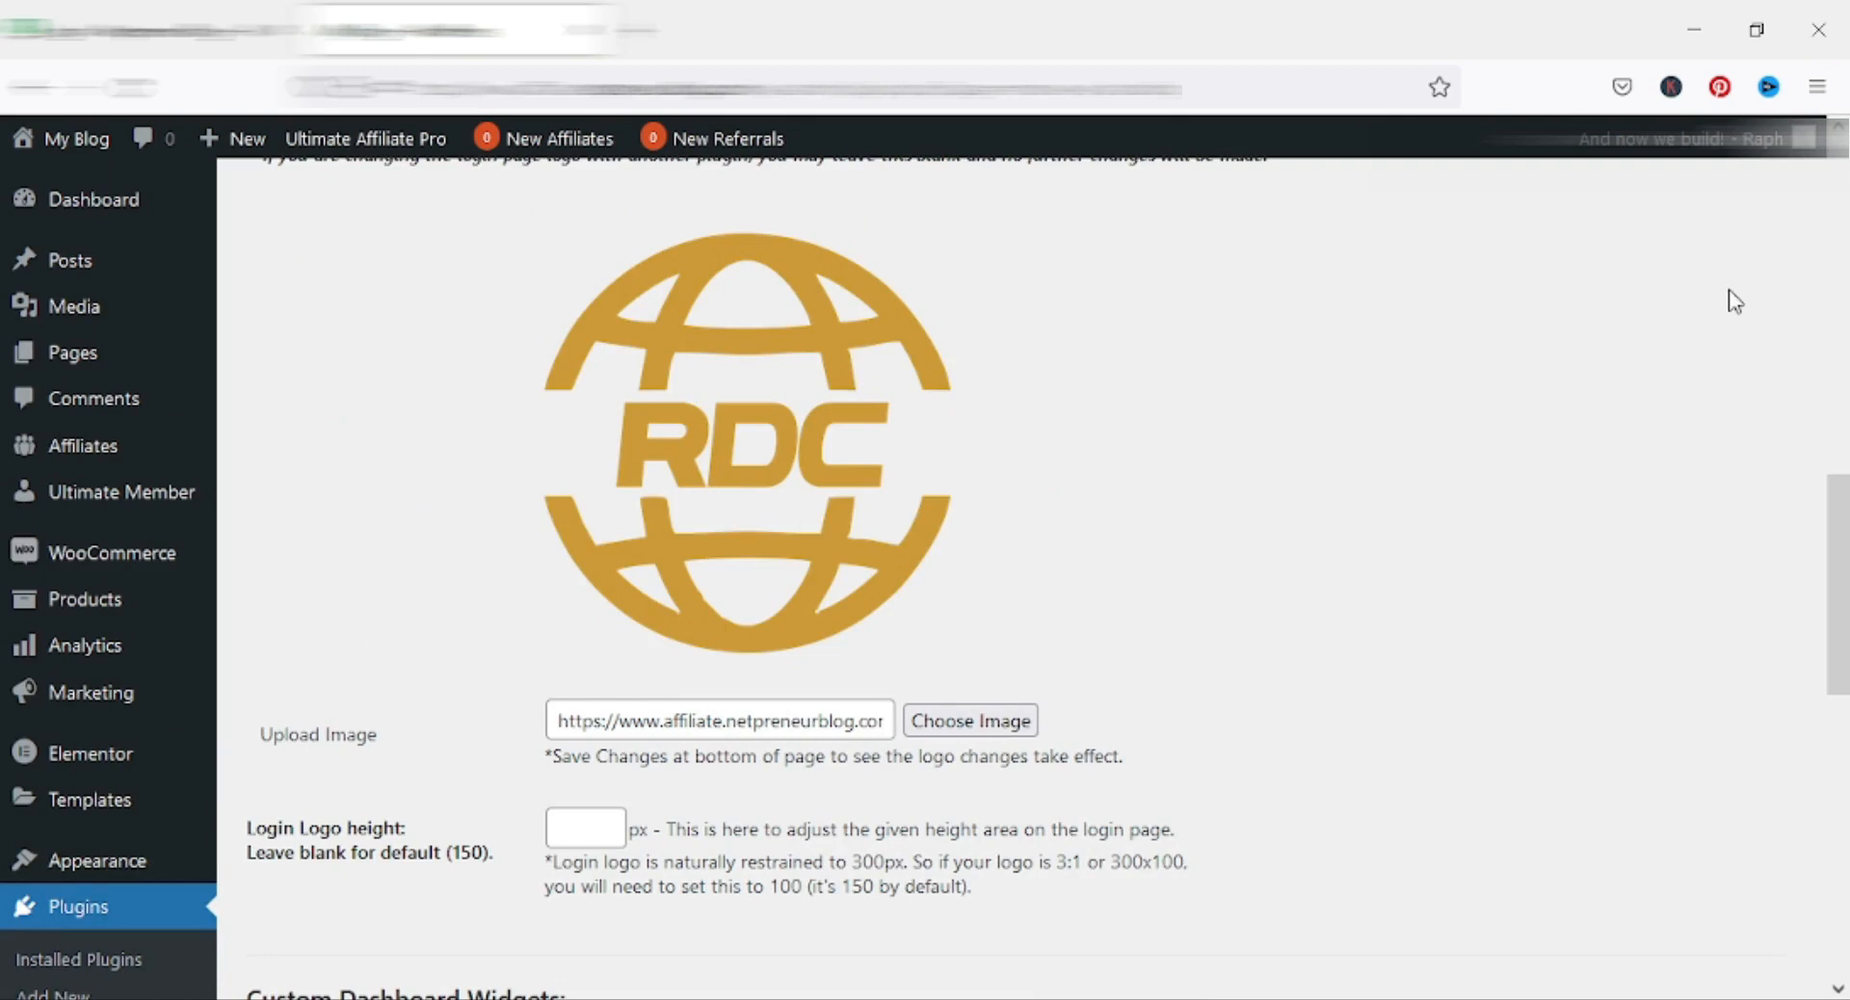
Step: Log out of the WordPress site and inspect the logo above the login form
{"action": "mouse_move", "coordinate": [1773, 139]}
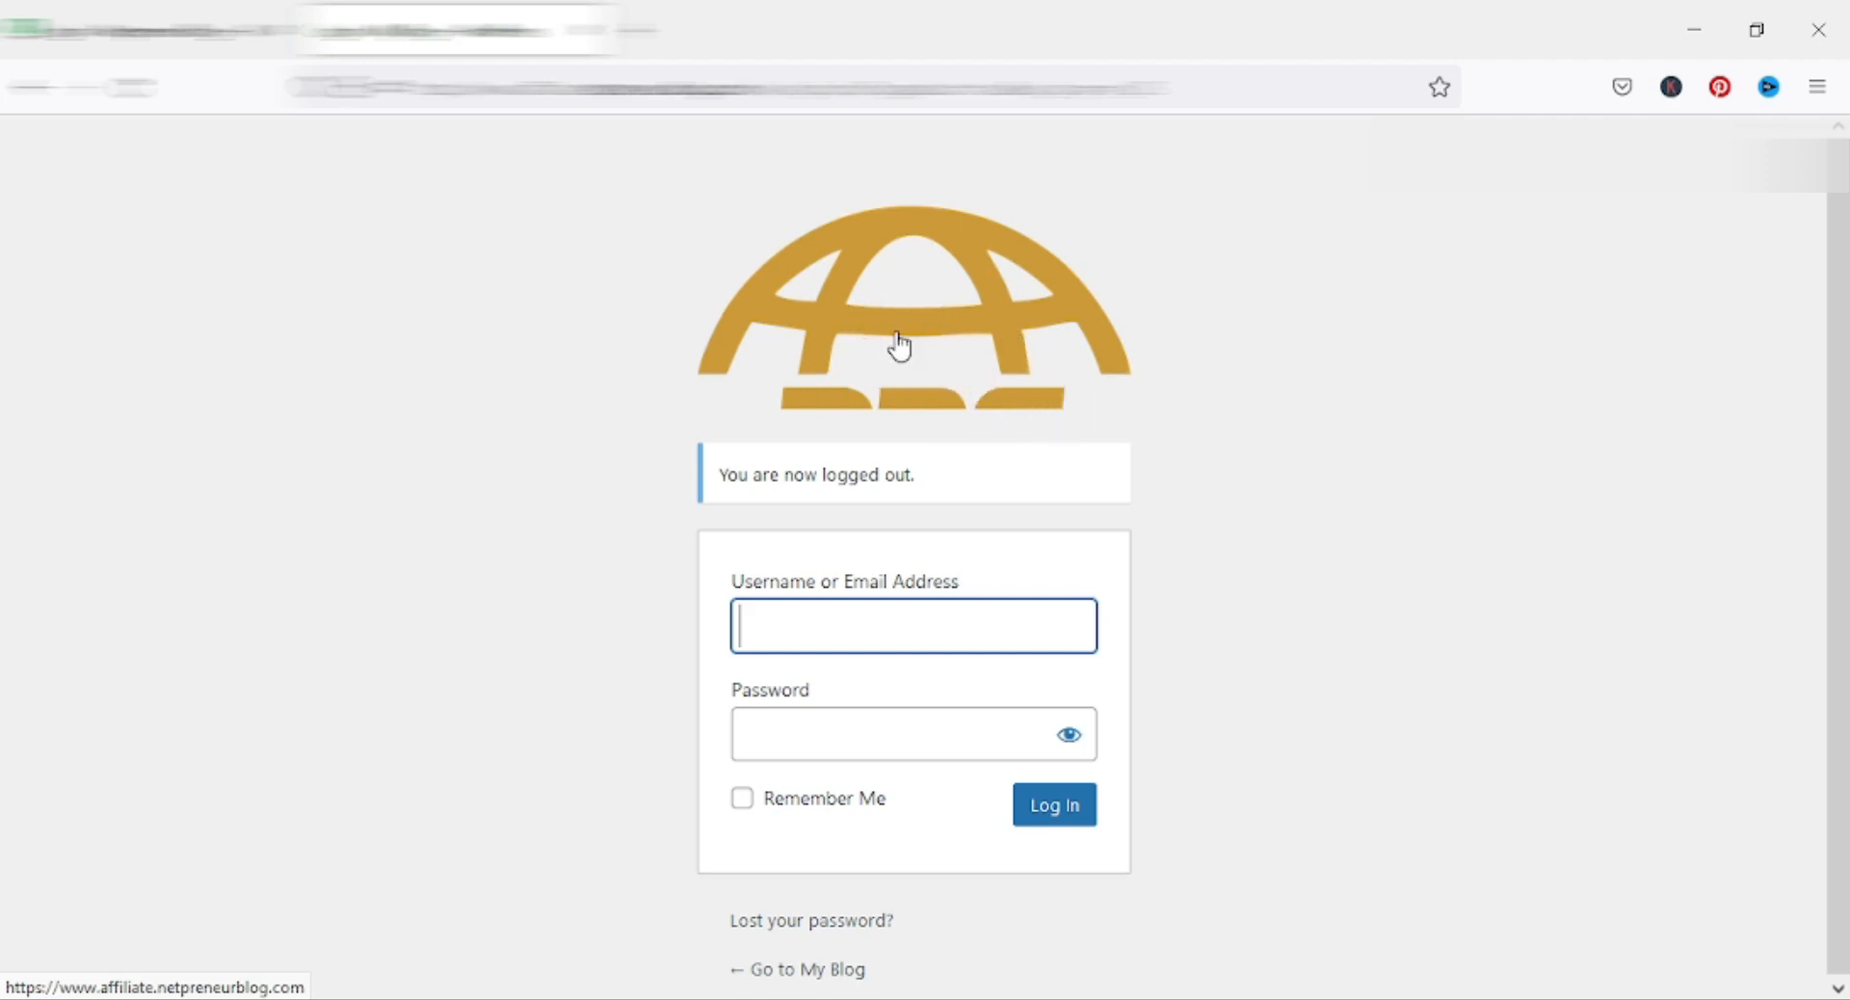
{"action": "left_click", "coordinate": [632, 578]}
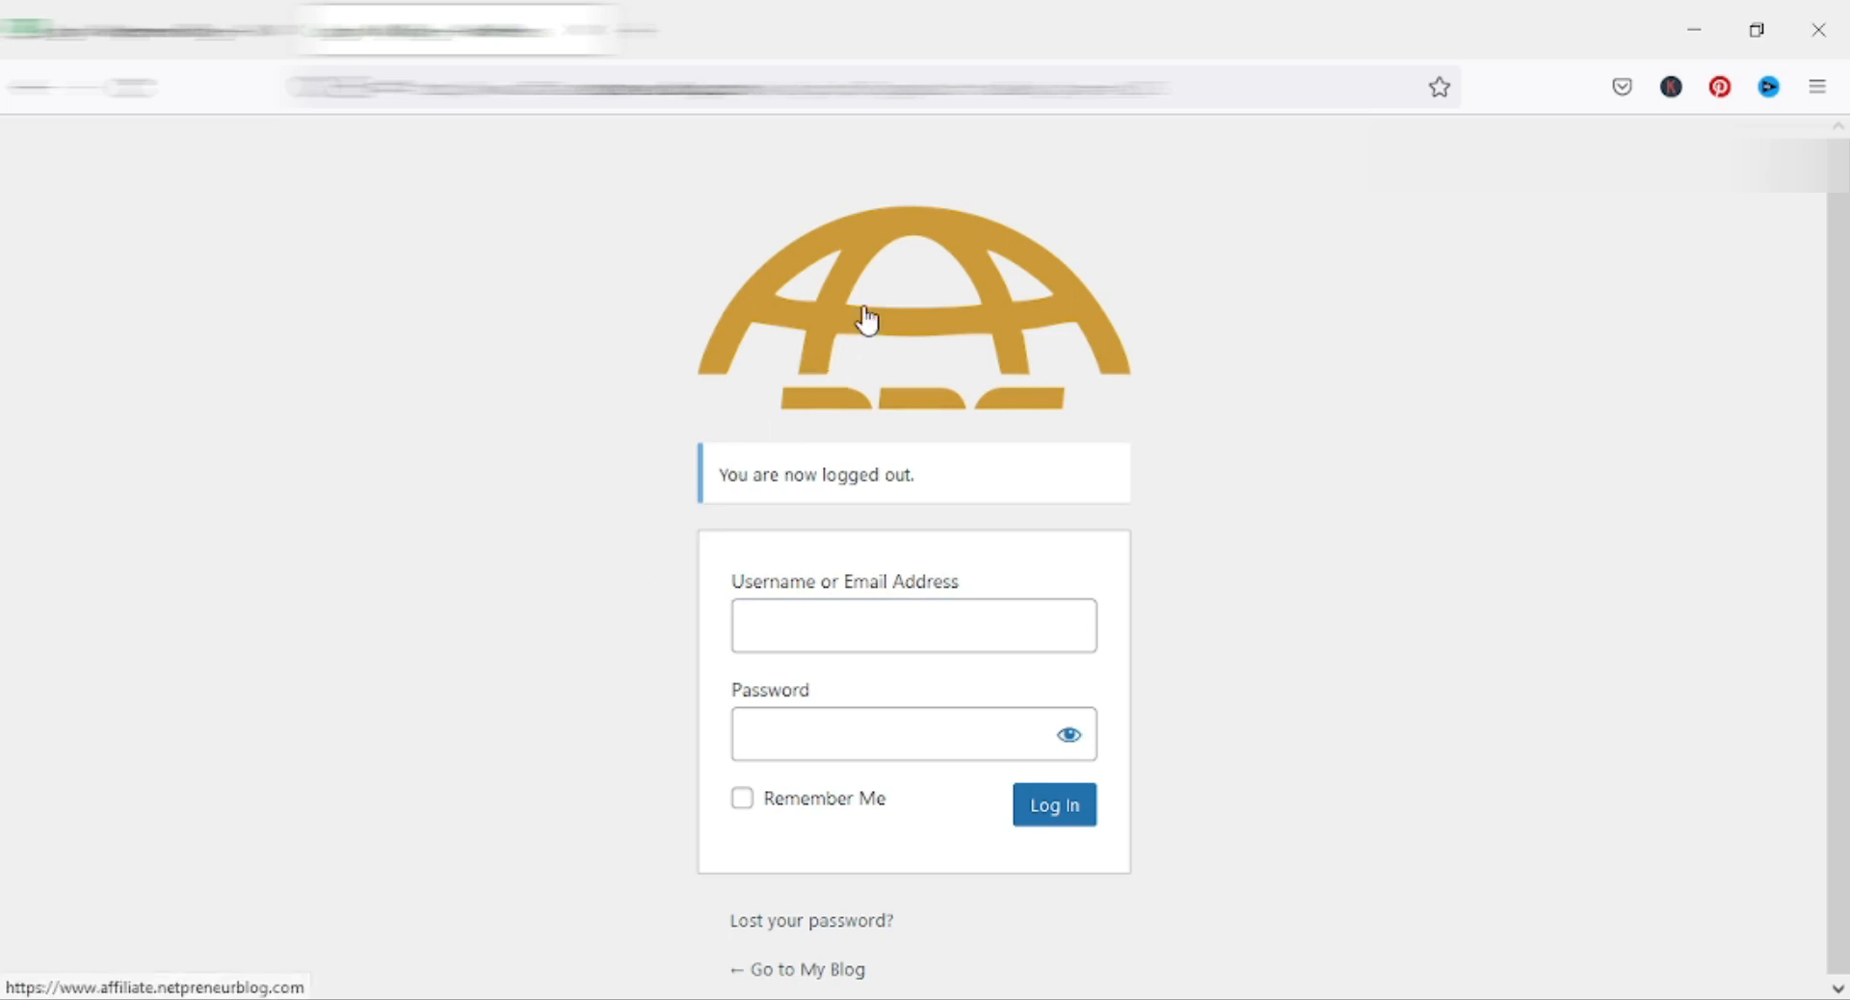